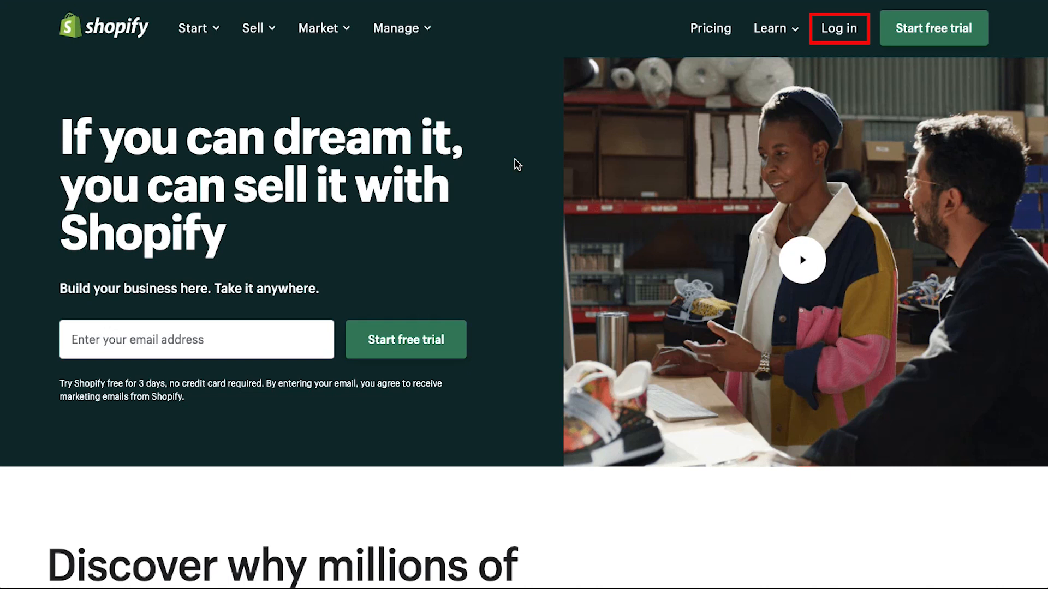
Log in to the Shopify account with the account e-mail and password
{"action": "left_click", "coordinate": [839, 33]}
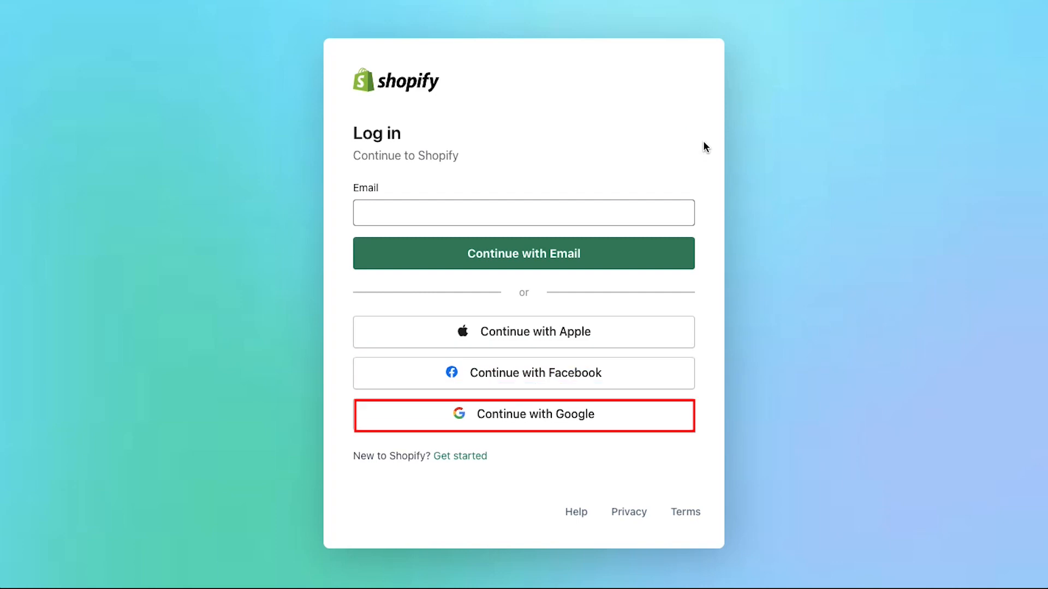
{"action": "left_click", "coordinate": [532, 215]}
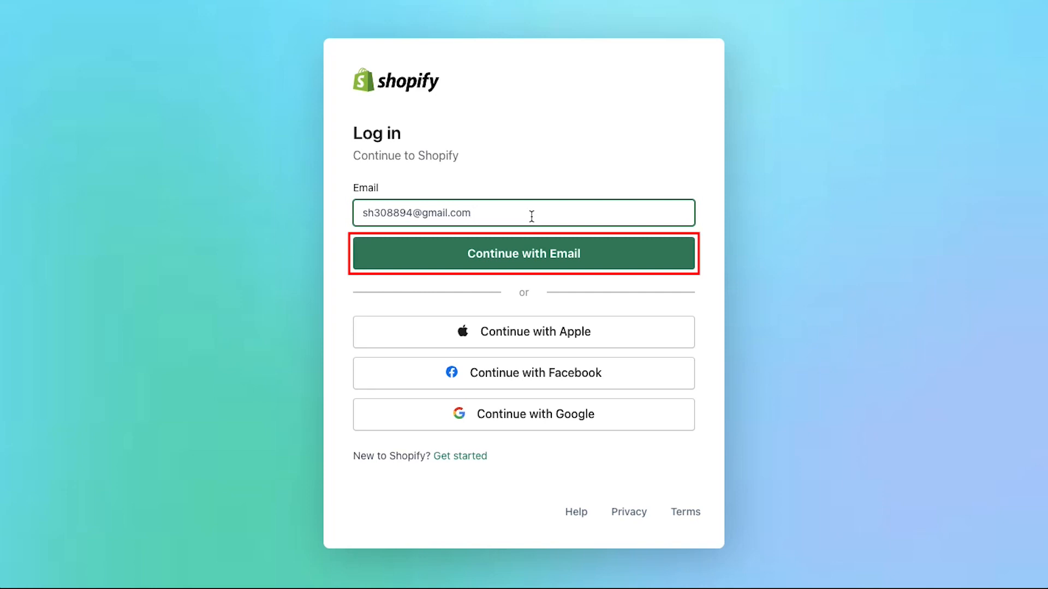
{"action": "left_click", "coordinate": [525, 258]}
{"action": "left_click", "coordinate": [534, 293]}
{"action": "type", "text": "••••••••••"}
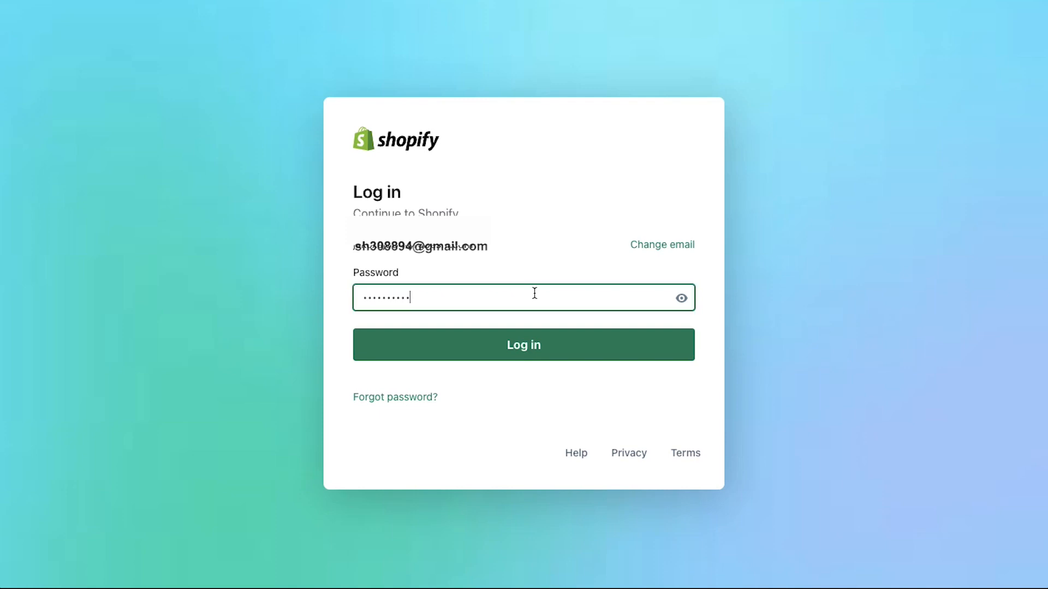
{"action": "left_click", "coordinate": [550, 347]}
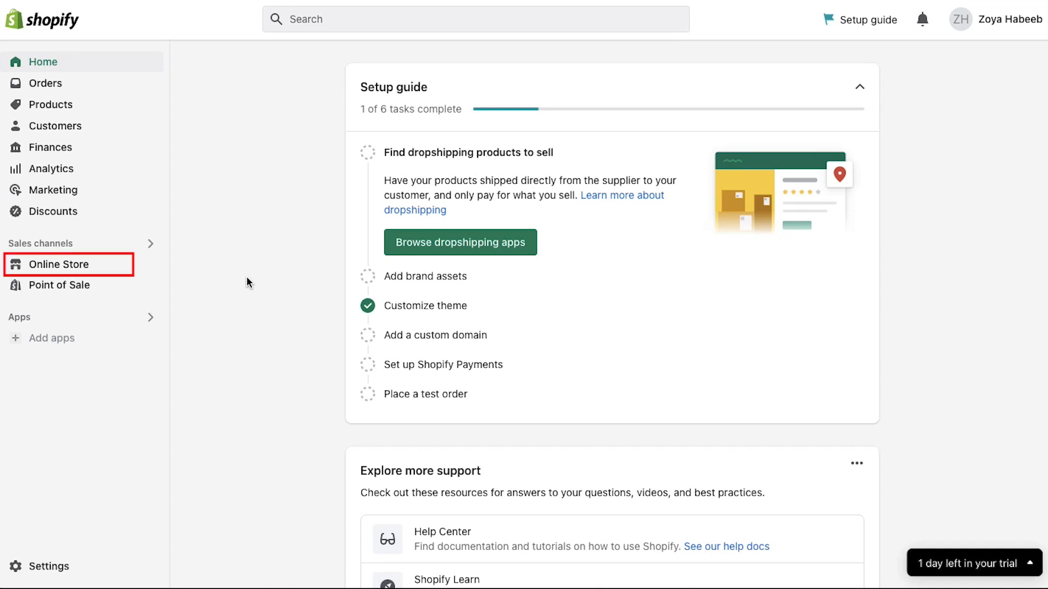
Open Online Store to view the themes, with Dawn as current theme
{"action": "left_click", "coordinate": [80, 264]}
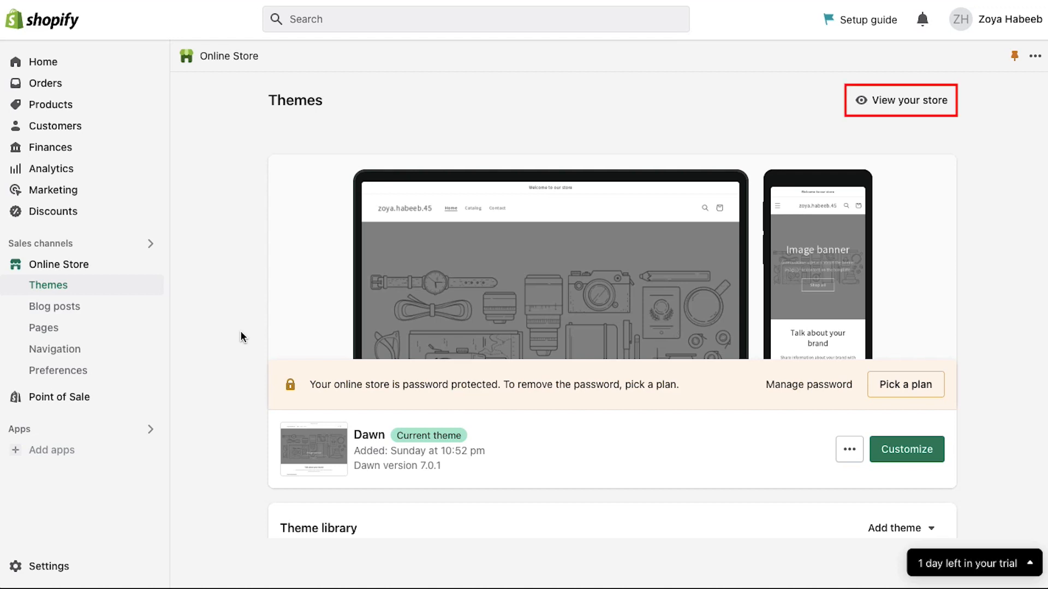
{"action": "left_click", "coordinate": [871, 102]}
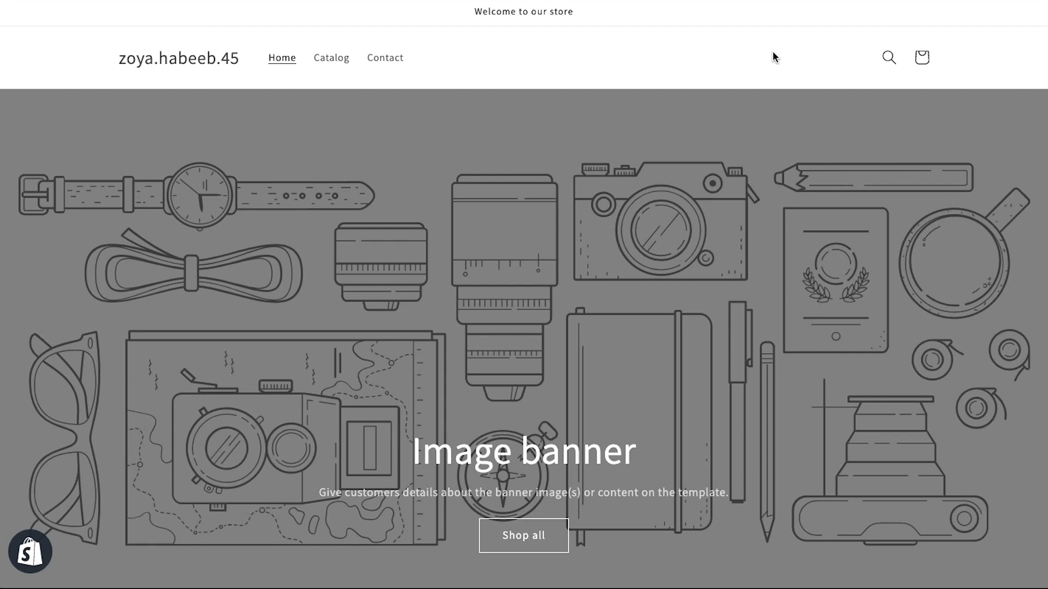
{"action": "scroll", "coordinate": [772, 50], "scroll_direction": "down", "scroll_amount": 10}
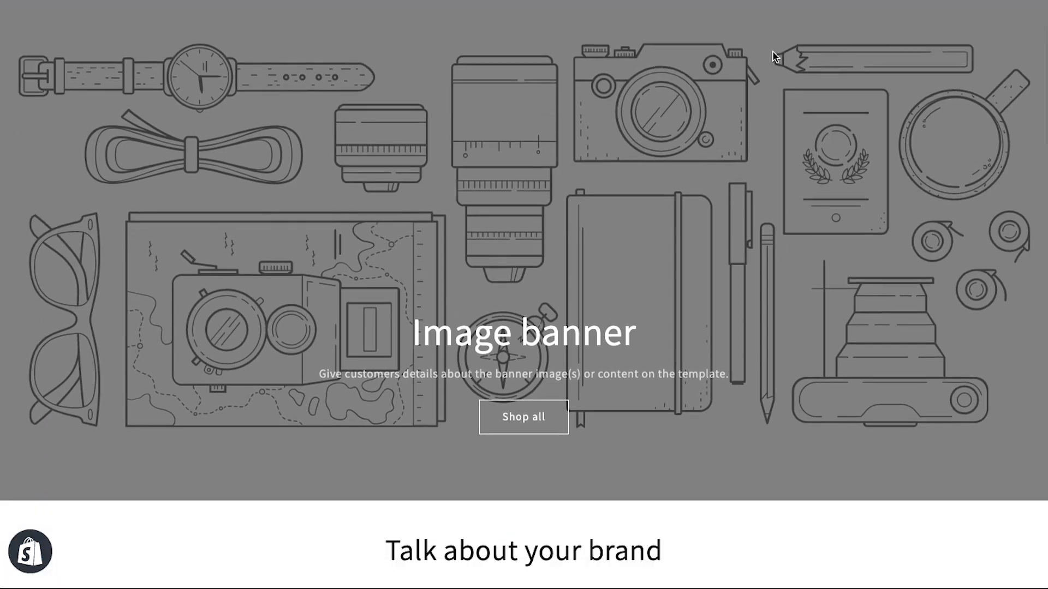
{"action": "scroll", "coordinate": [772, 51], "scroll_direction": "down", "scroll_amount": 10}
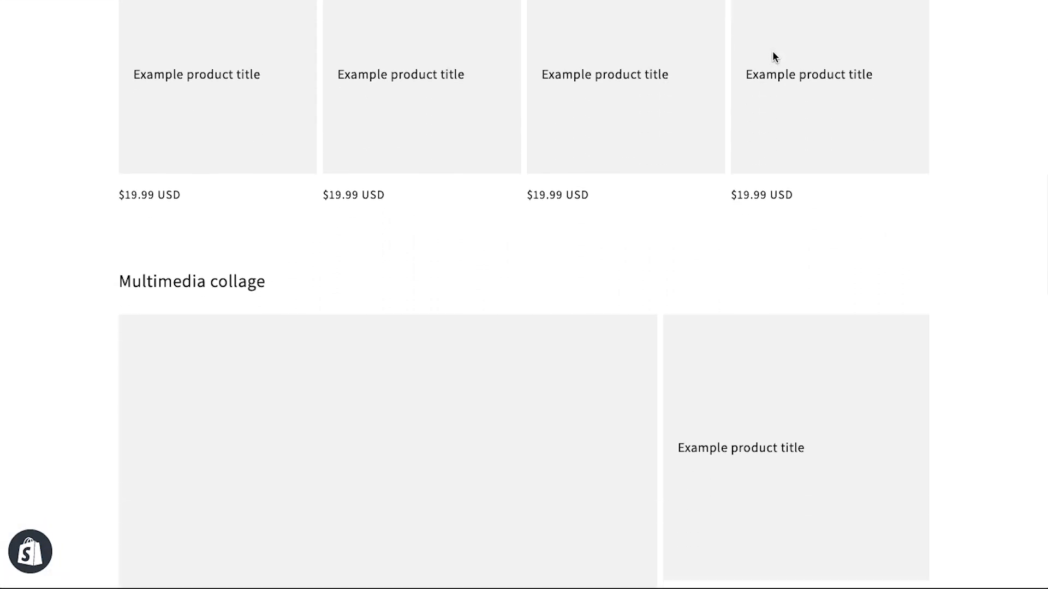
{"action": "scroll", "coordinate": [772, 50], "scroll_direction": "down", "scroll_amount": 9}
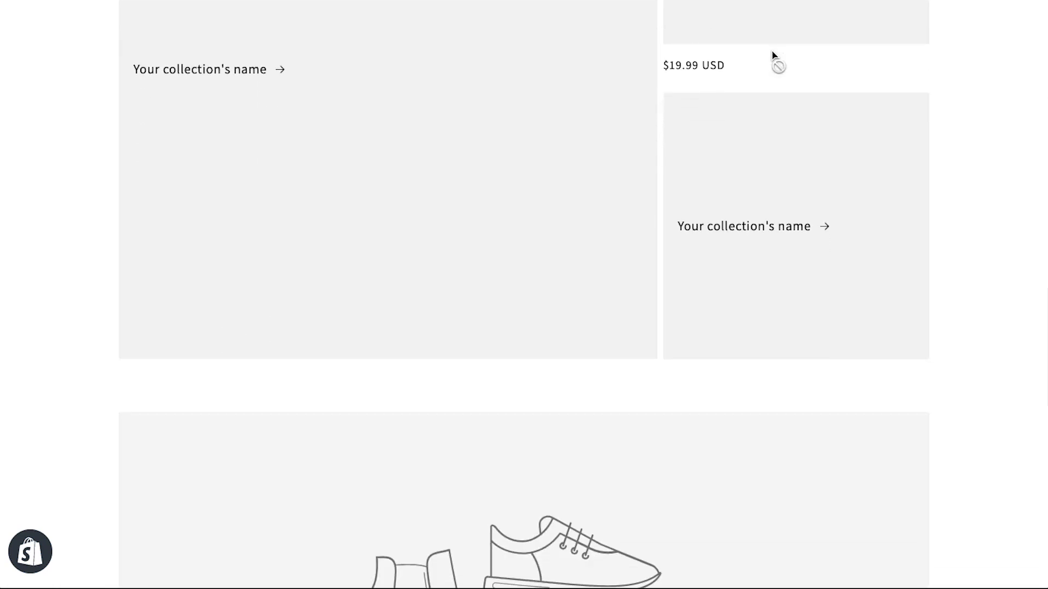
{"action": "scroll", "coordinate": [772, 55], "scroll_direction": "down", "scroll_amount": 8}
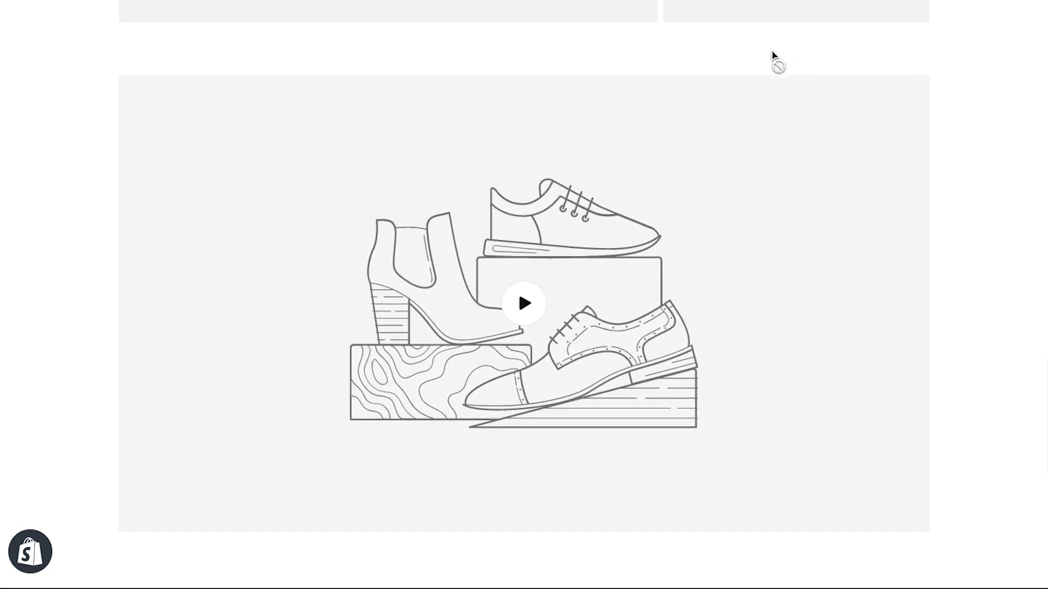
{"action": "scroll", "coordinate": [774, 59], "scroll_direction": "down", "scroll_amount": 2}
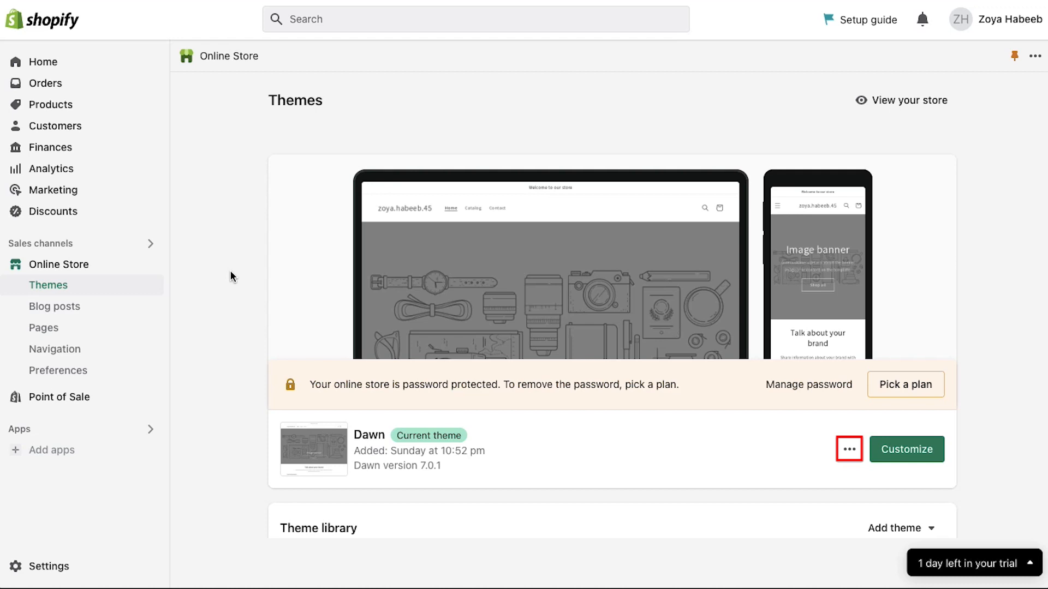
Duplicate the Dawn theme so a Copy of Dawn appears in the theme library
{"action": "left_click", "coordinate": [849, 450]}
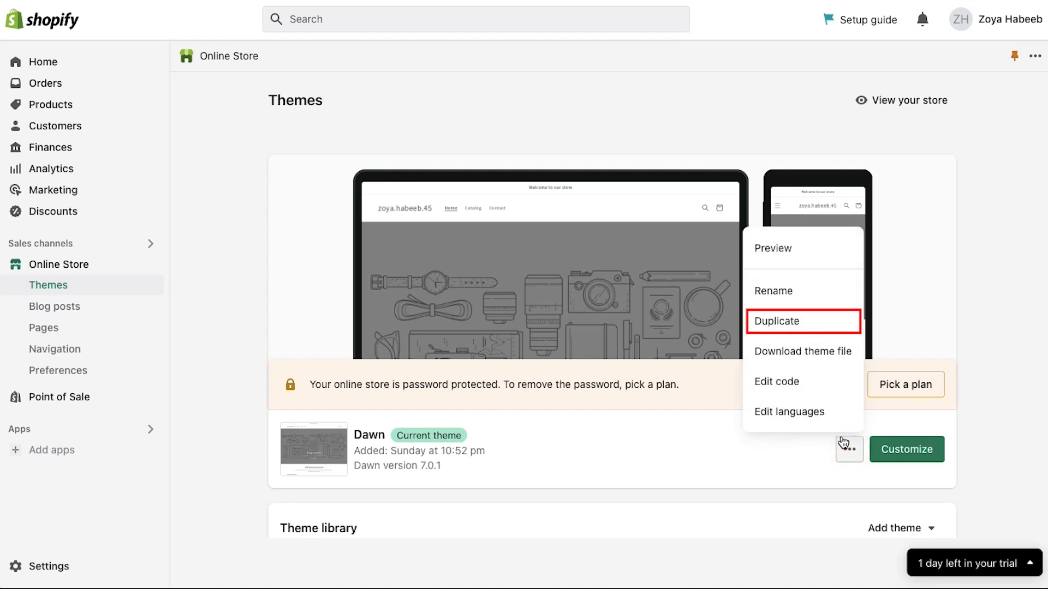
{"action": "left_click", "coordinate": [795, 322]}
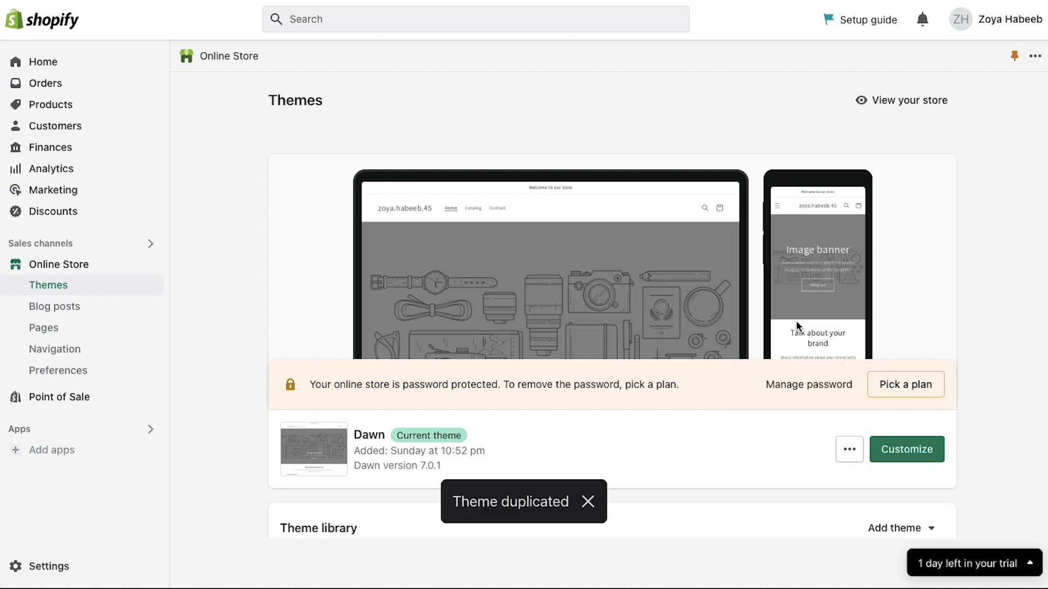
{"action": "scroll", "coordinate": [972, 400], "scroll_direction": "down", "scroll_amount": 4}
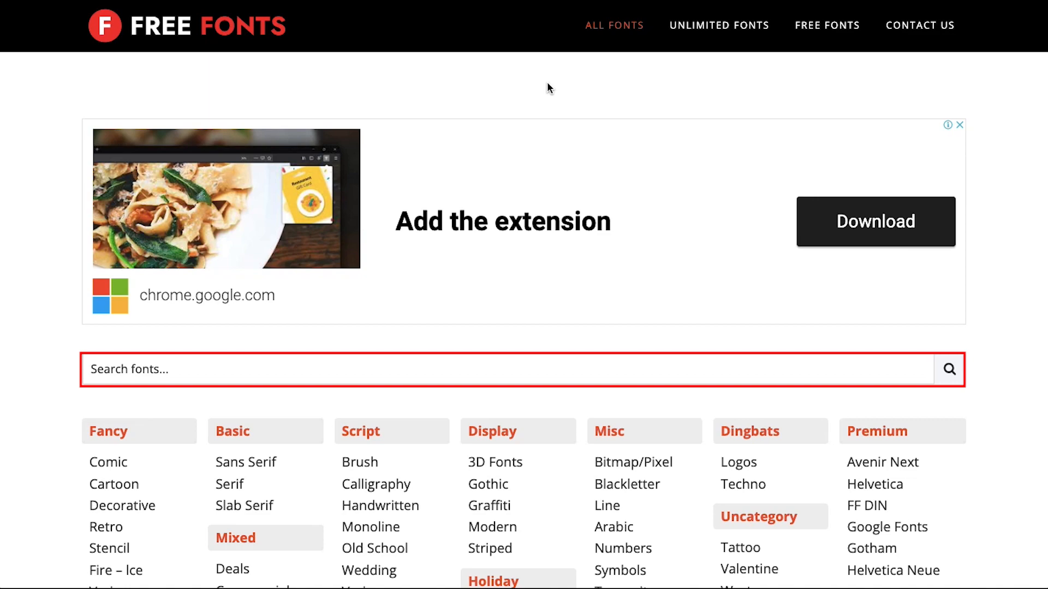
Scroll through the font categories and cards on FreeFonts.io
{"action": "scroll", "coordinate": [709, 345], "scroll_direction": "down", "scroll_amount": 6}
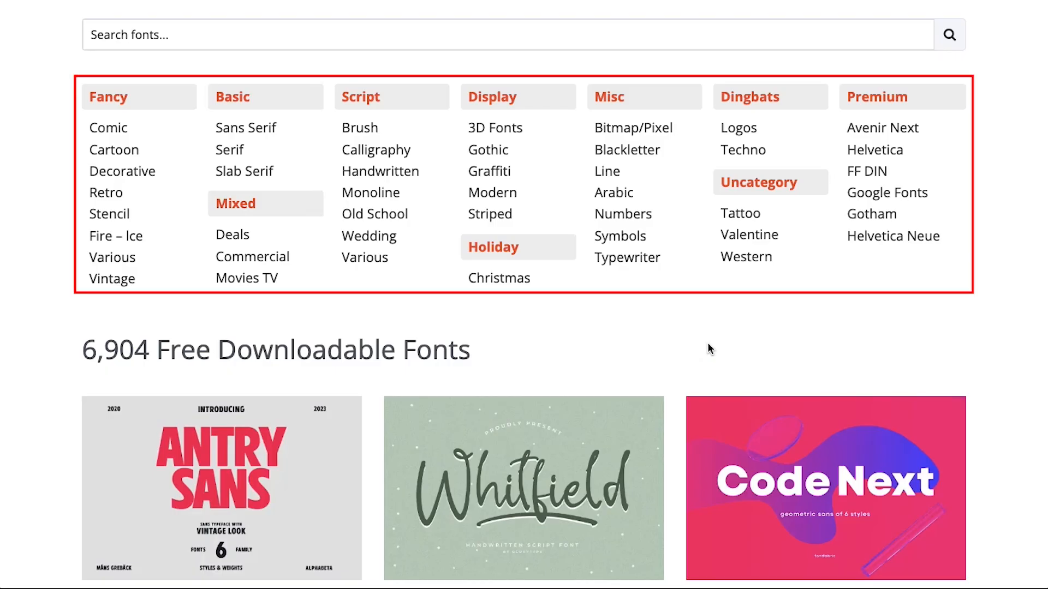
{"action": "scroll", "coordinate": [709, 348], "scroll_direction": "down", "scroll_amount": 8}
{"action": "scroll", "coordinate": [709, 349], "scroll_direction": "down", "scroll_amount": 8}
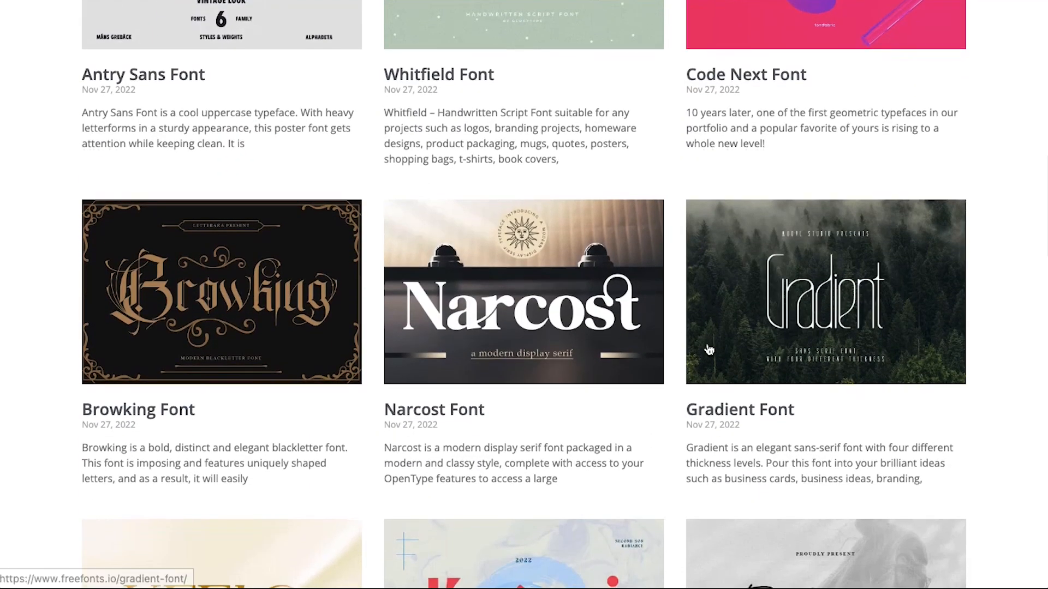
{"action": "scroll", "coordinate": [708, 352], "scroll_direction": "down", "scroll_amount": 10}
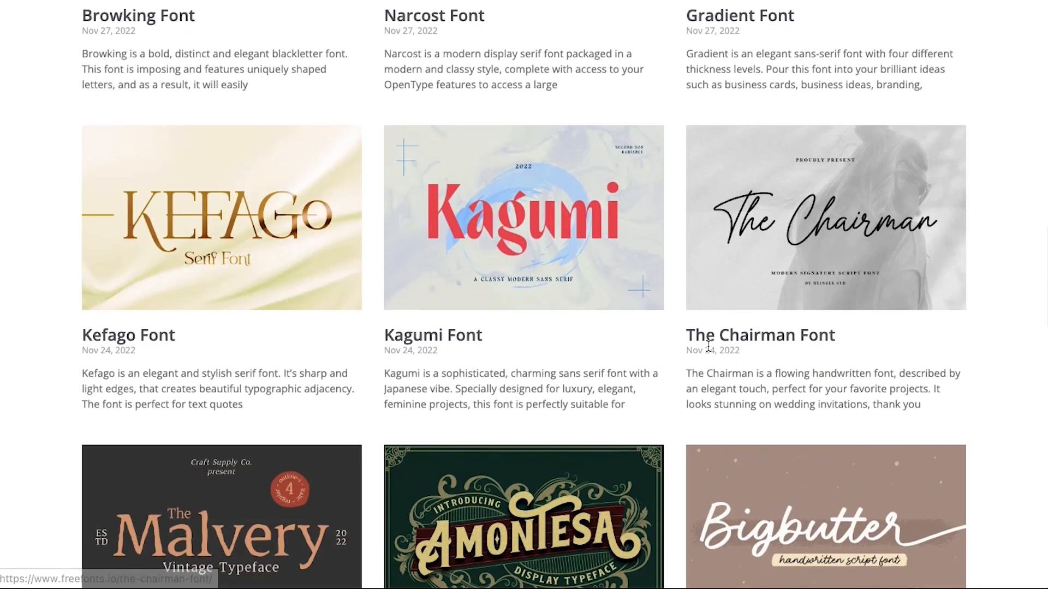
{"action": "scroll", "coordinate": [707, 334], "scroll_direction": "down", "scroll_amount": 12}
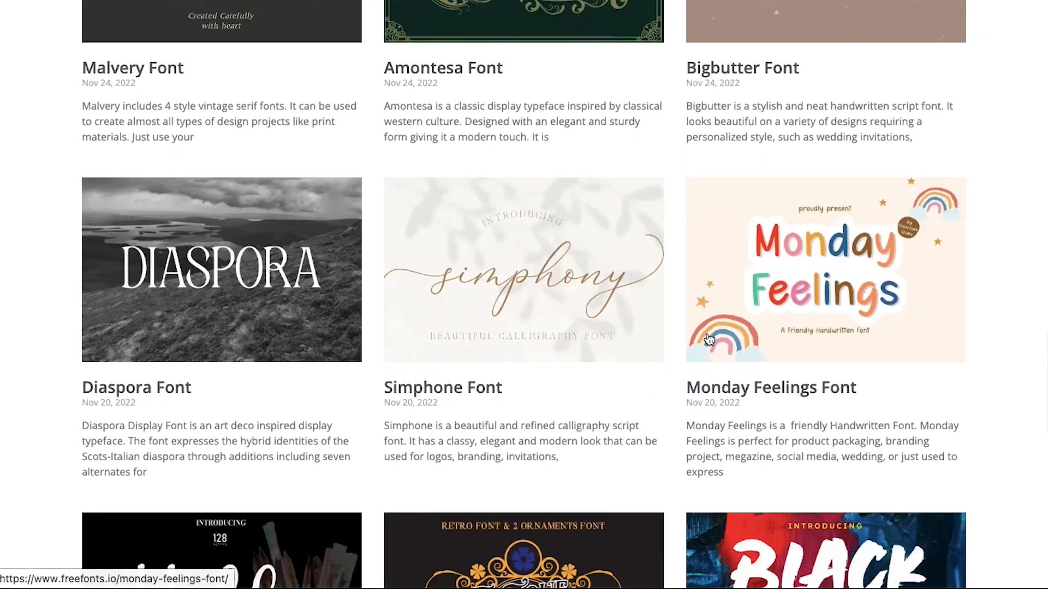
{"action": "scroll", "coordinate": [707, 334], "scroll_direction": "down", "scroll_amount": 6}
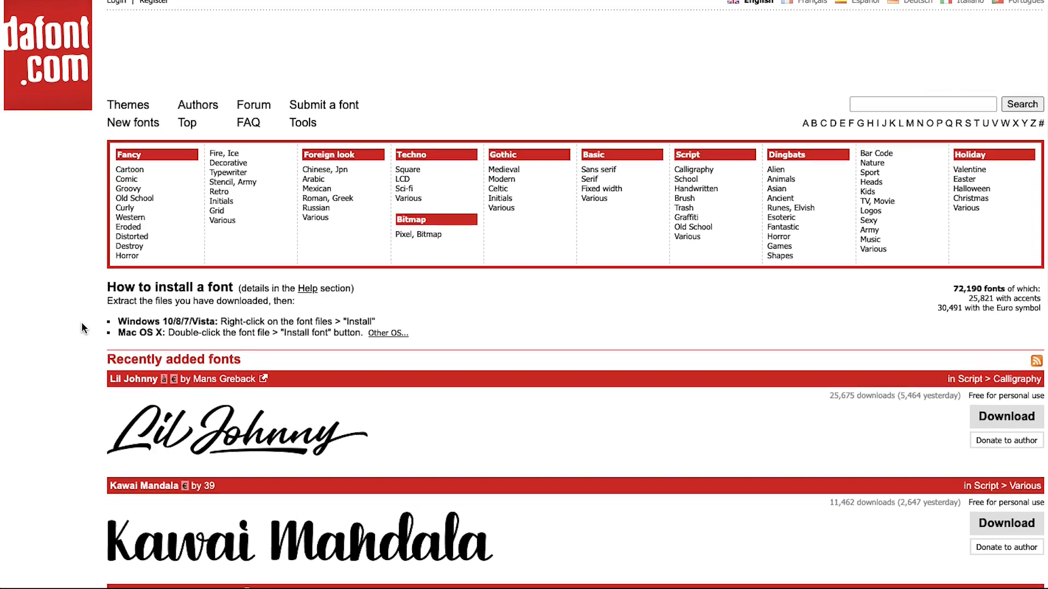
{"action": "scroll", "coordinate": [82, 327], "scroll_direction": "down", "scroll_amount": 7}
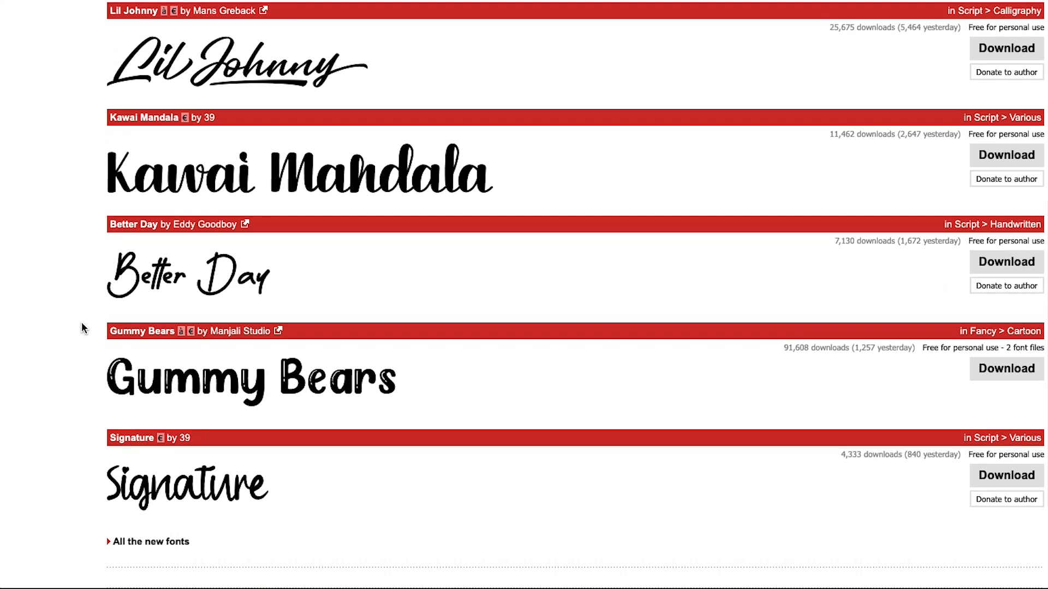
{"action": "scroll", "coordinate": [82, 328], "scroll_direction": "down", "scroll_amount": 3}
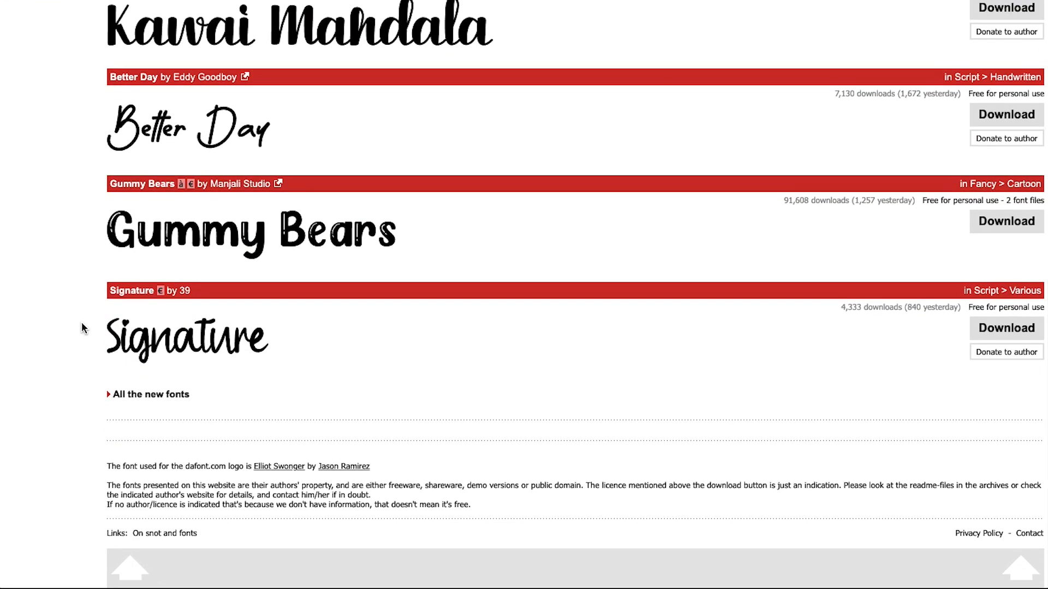
Open DaFont's full New fonts list and scroll to its bottom
{"action": "left_click", "coordinate": [121, 394]}
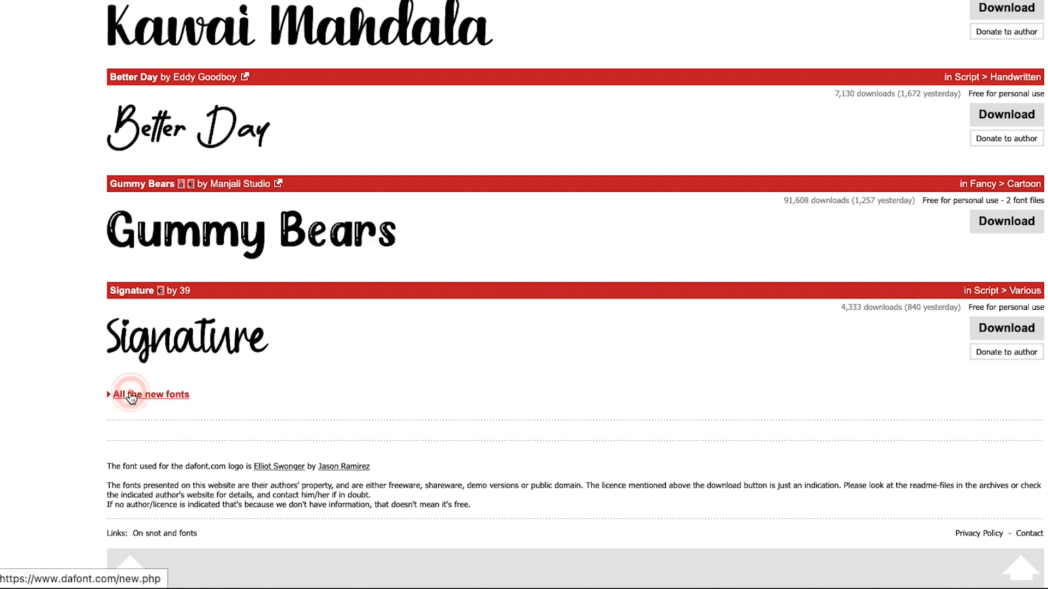
{"action": "scroll", "coordinate": [51, 409], "scroll_direction": "down", "scroll_amount": 3}
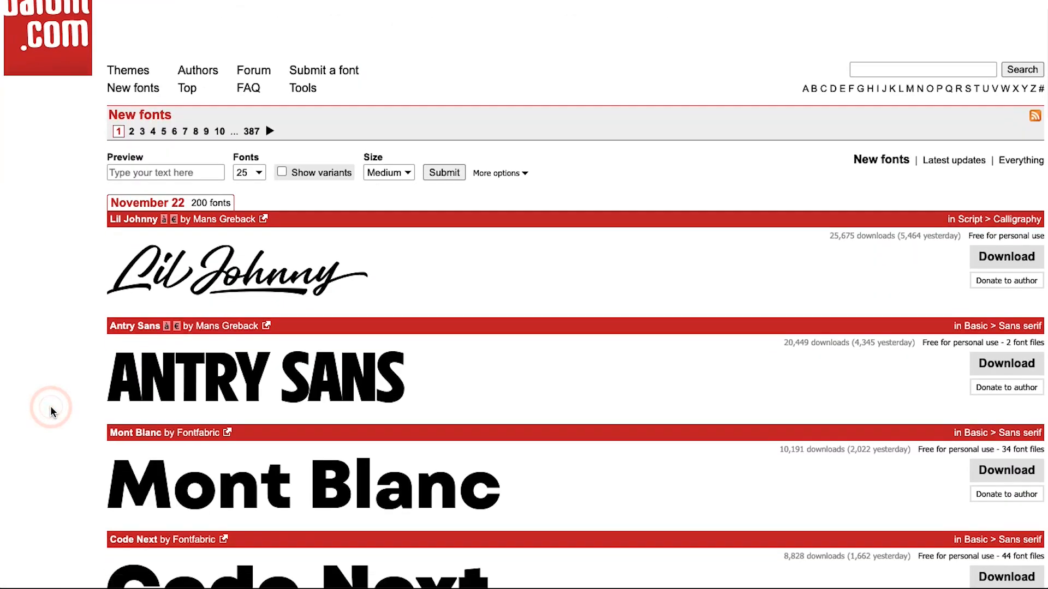
{"action": "scroll", "coordinate": [50, 407], "scroll_direction": "down", "scroll_amount": 1}
{"action": "scroll", "coordinate": [50, 406], "scroll_direction": "down", "scroll_amount": 6}
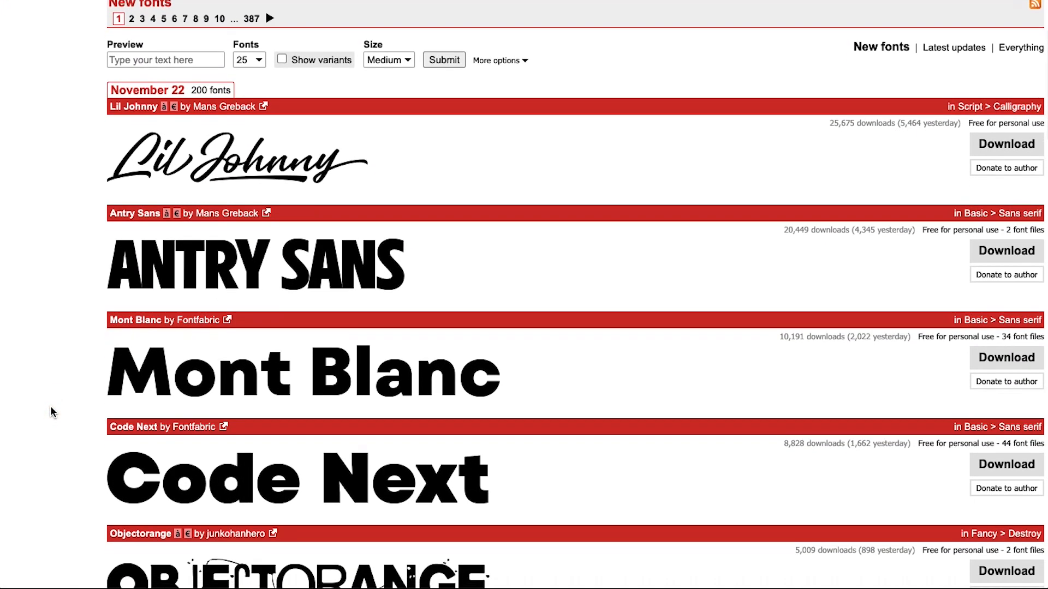
{"action": "scroll", "coordinate": [50, 407], "scroll_direction": "down", "scroll_amount": 6}
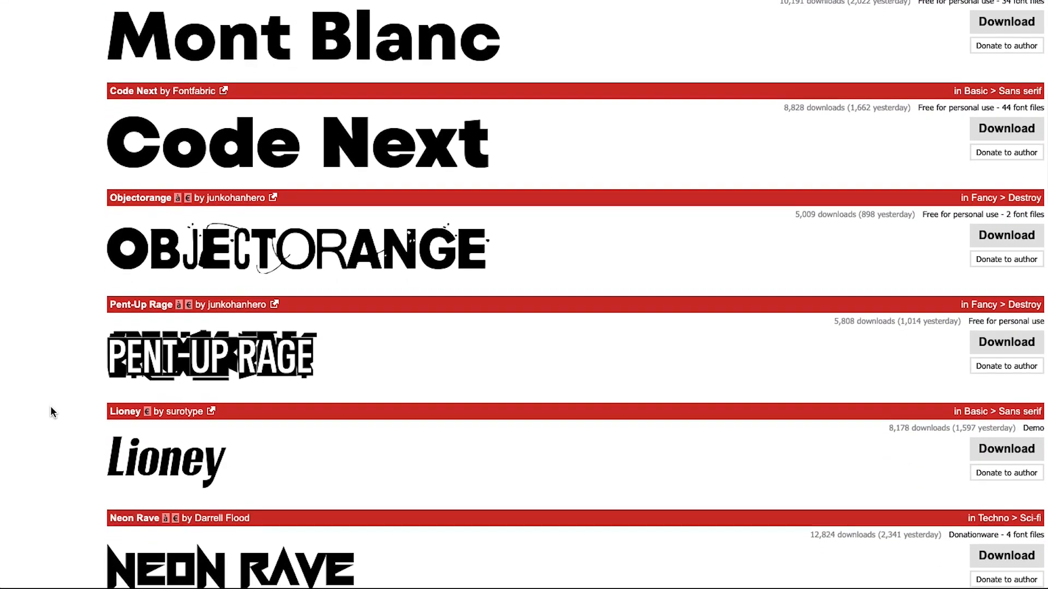
{"action": "scroll", "coordinate": [51, 406], "scroll_direction": "down", "scroll_amount": 8}
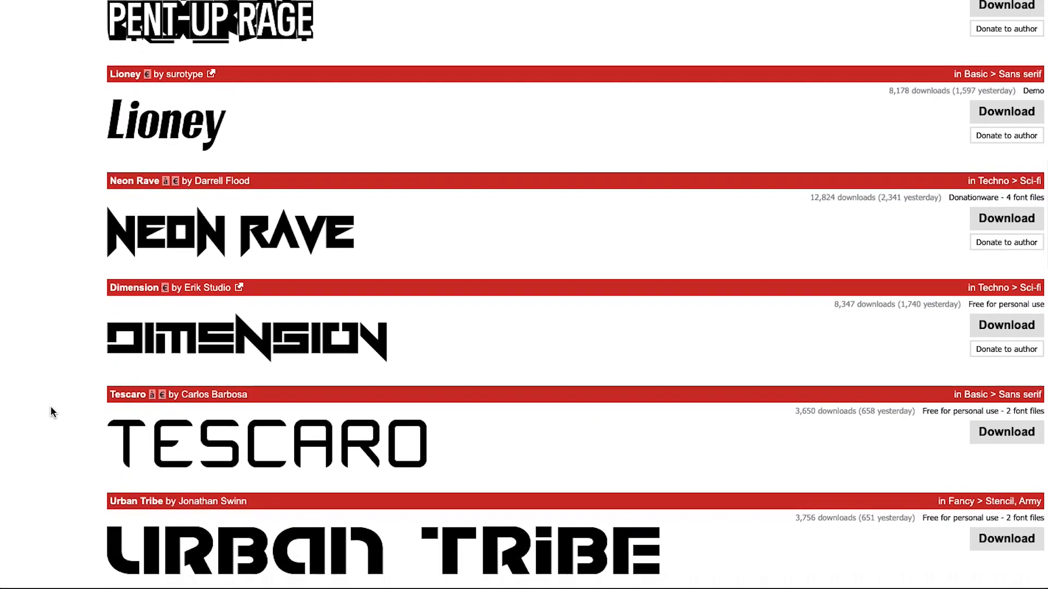
{"action": "scroll", "coordinate": [51, 406], "scroll_direction": "down", "scroll_amount": 7}
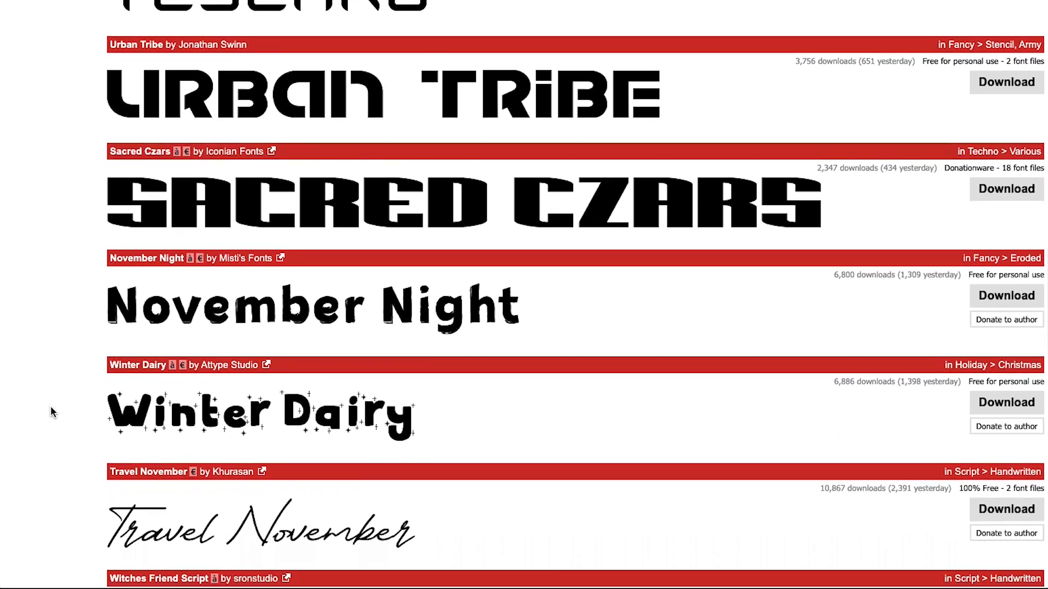
{"action": "scroll", "coordinate": [51, 406], "scroll_direction": "down", "scroll_amount": 6}
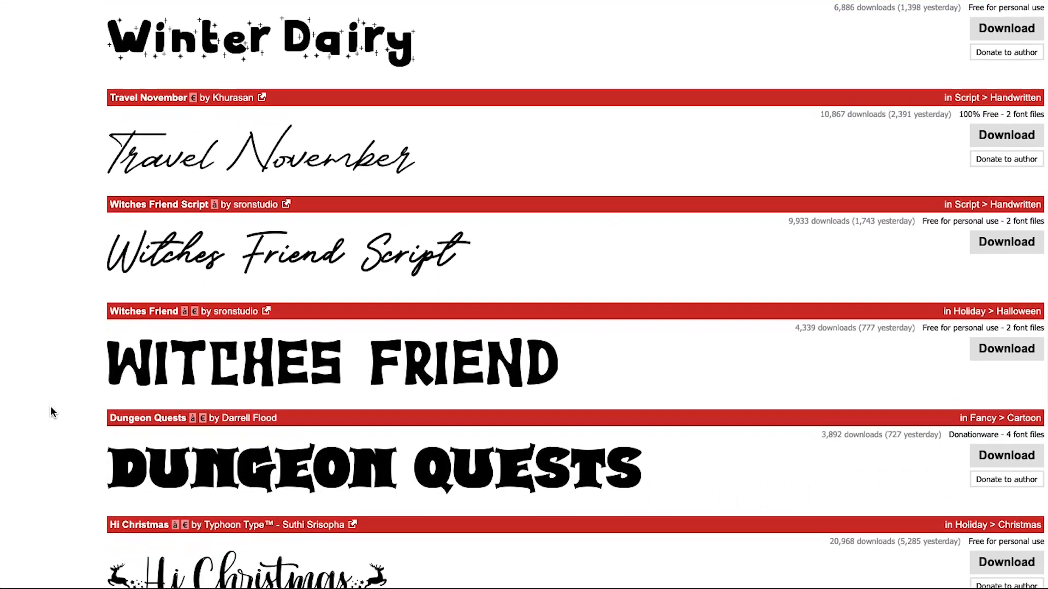
{"action": "scroll", "coordinate": [50, 413], "scroll_direction": "down", "scroll_amount": 6}
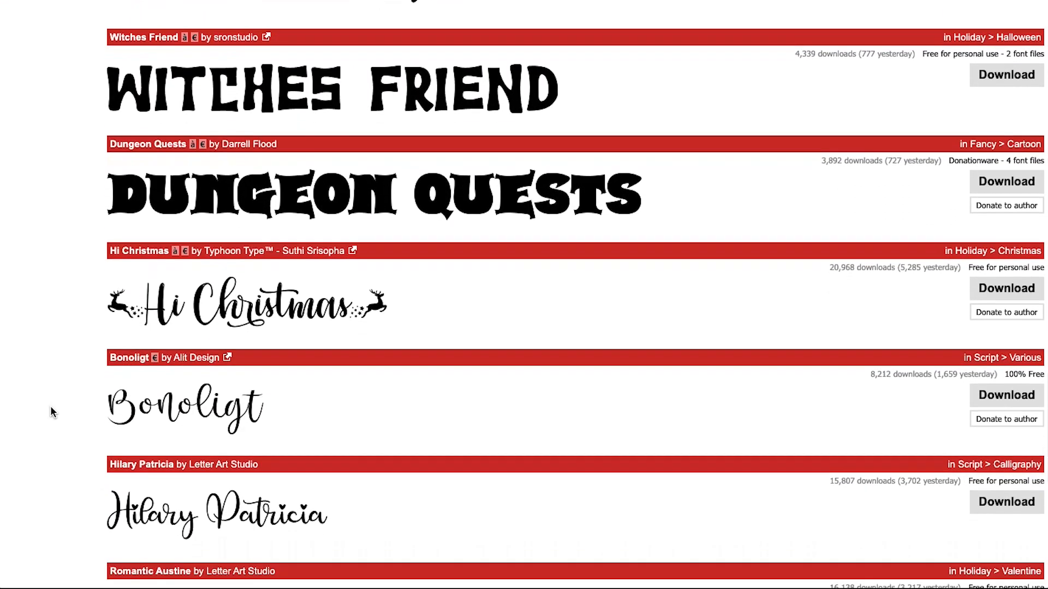
{"action": "scroll", "coordinate": [50, 412], "scroll_direction": "down", "scroll_amount": 5}
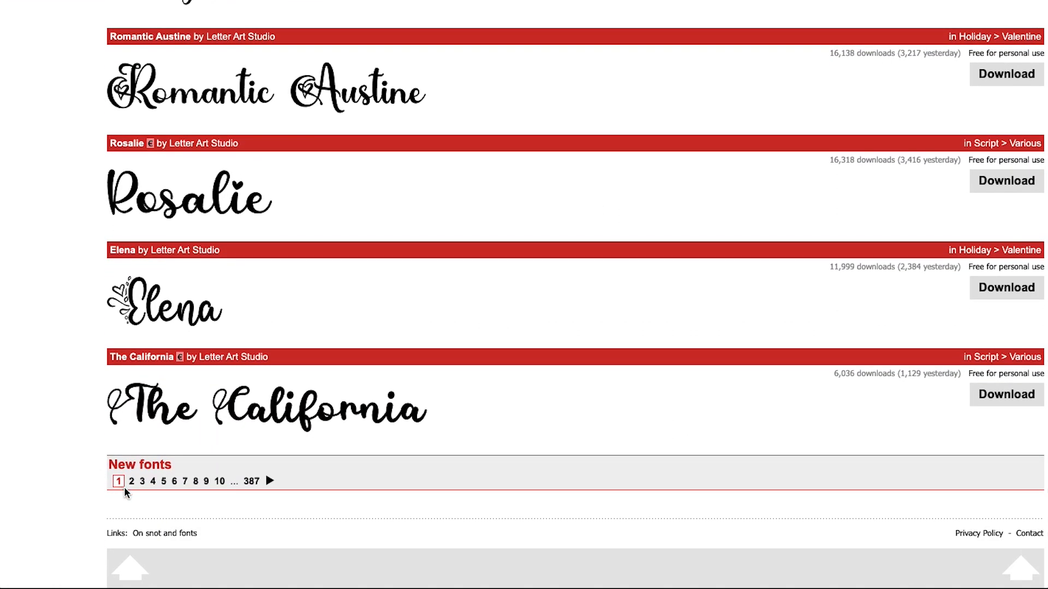
Go to page 2 of the New fonts list and browse its script fonts
{"action": "left_click", "coordinate": [132, 484]}
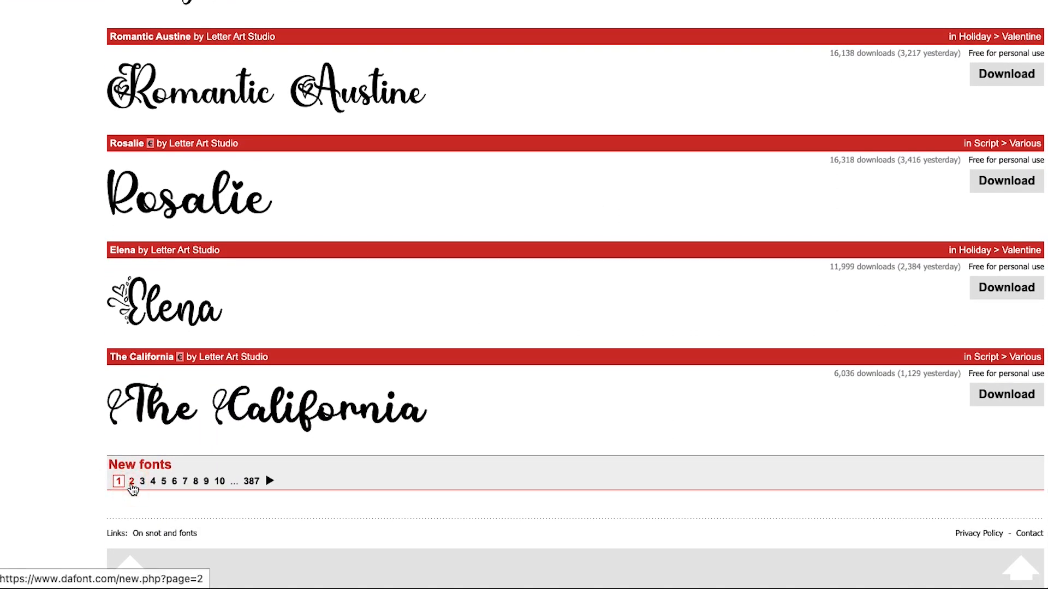
{"action": "scroll", "coordinate": [72, 452], "scroll_direction": "down", "scroll_amount": 4}
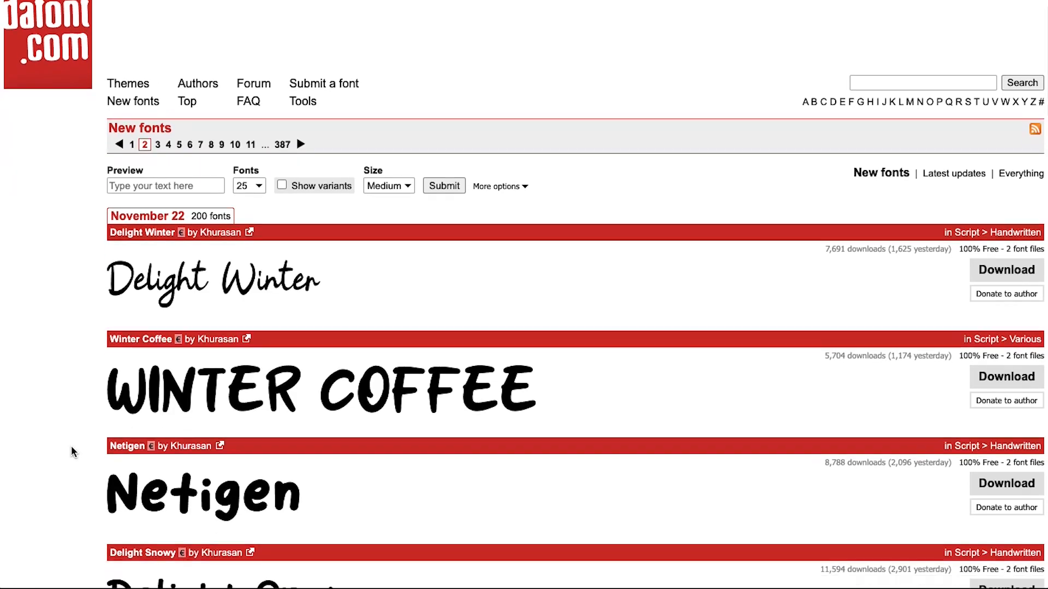
{"action": "scroll", "coordinate": [72, 448], "scroll_direction": "down", "scroll_amount": 7}
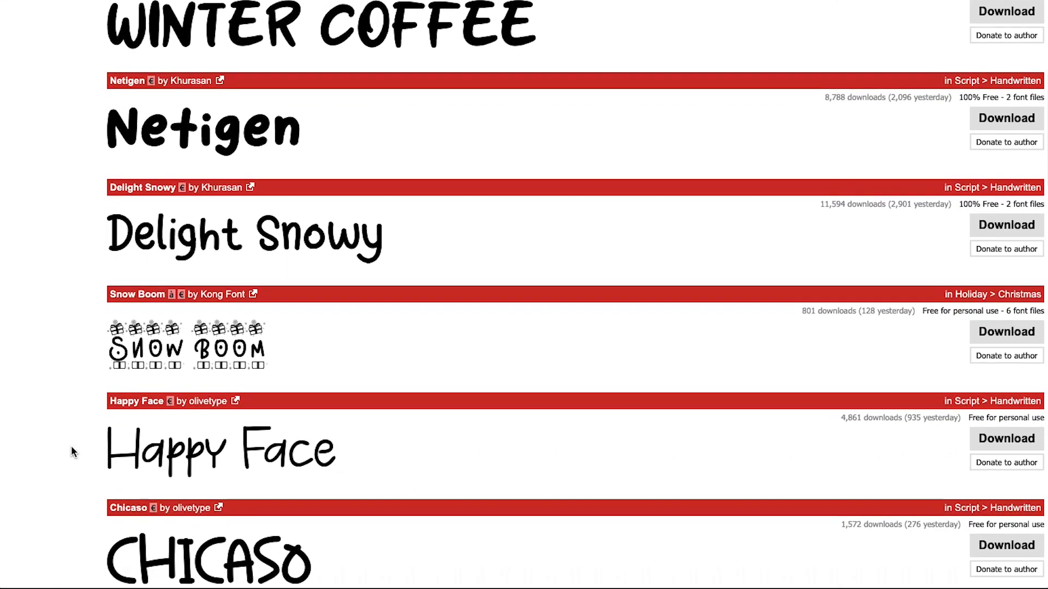
{"action": "scroll", "coordinate": [72, 451], "scroll_direction": "down", "scroll_amount": 7}
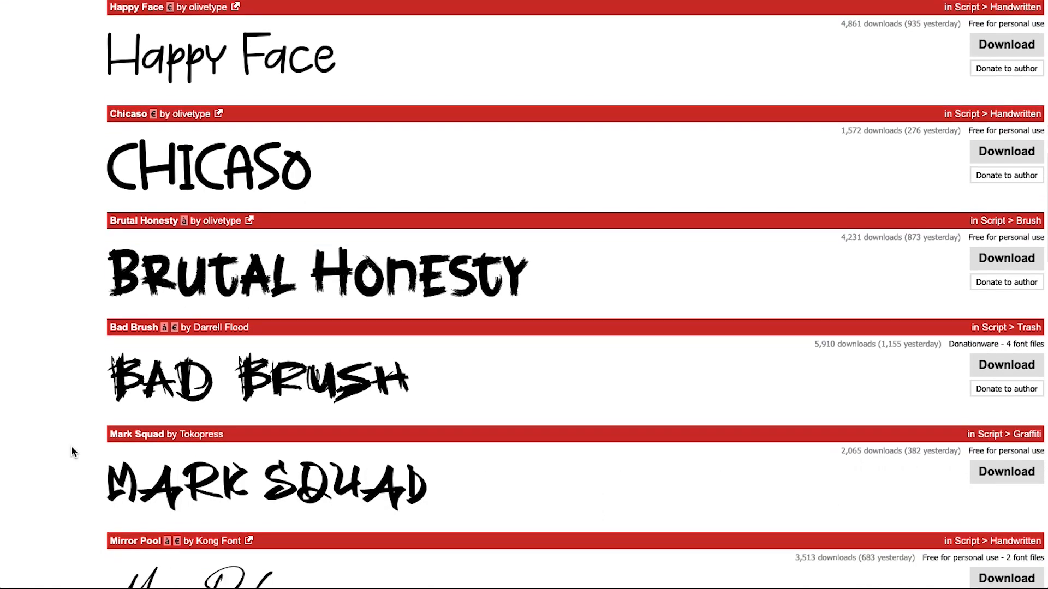
{"action": "scroll", "coordinate": [71, 451], "scroll_direction": "down", "scroll_amount": 8}
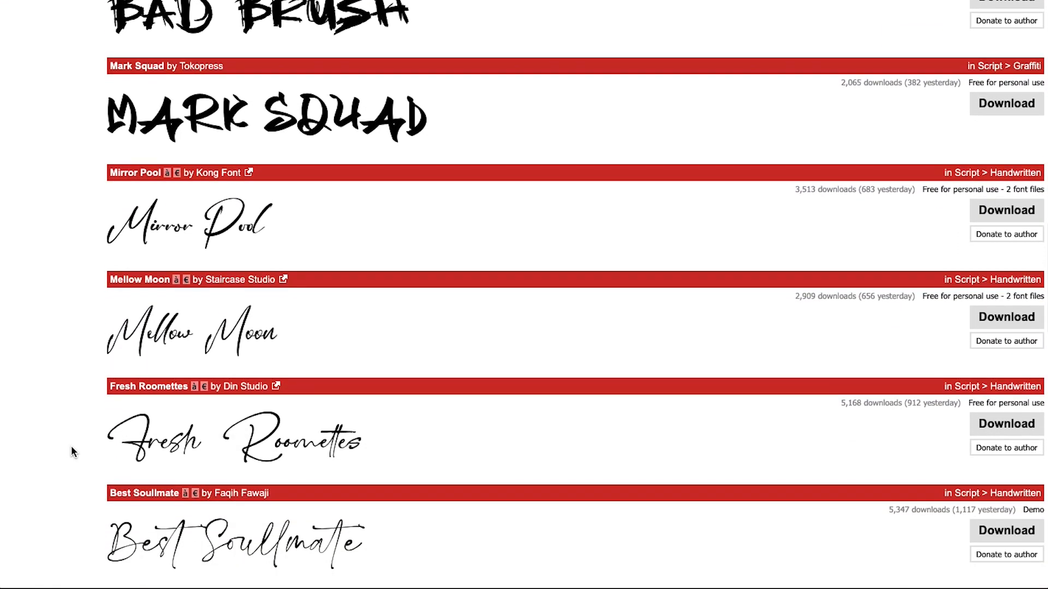
{"action": "scroll", "coordinate": [71, 447], "scroll_direction": "down", "scroll_amount": 8}
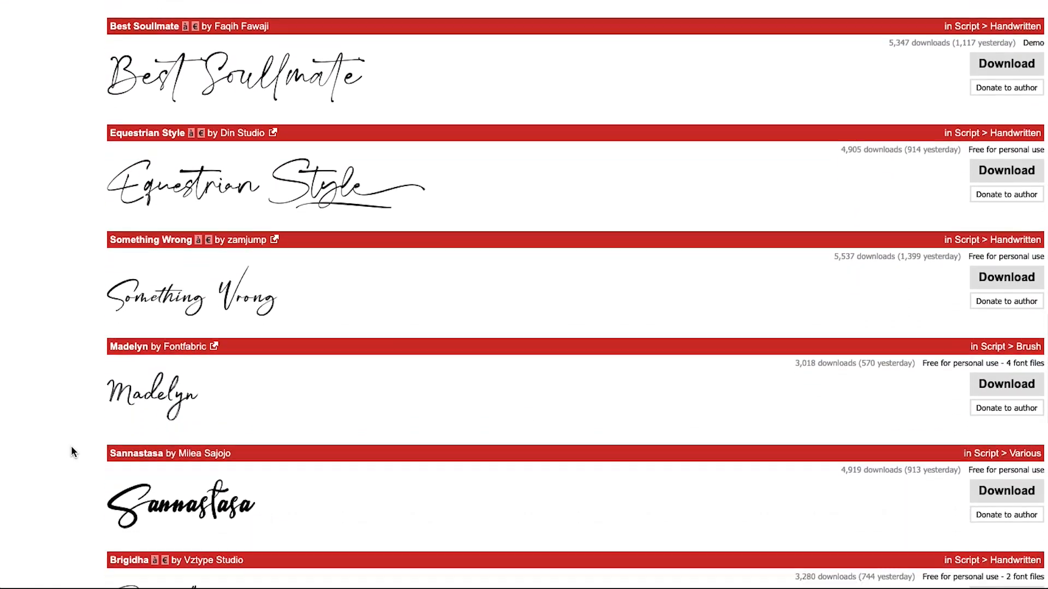
{"action": "scroll", "coordinate": [72, 447], "scroll_direction": "down", "scroll_amount": 8}
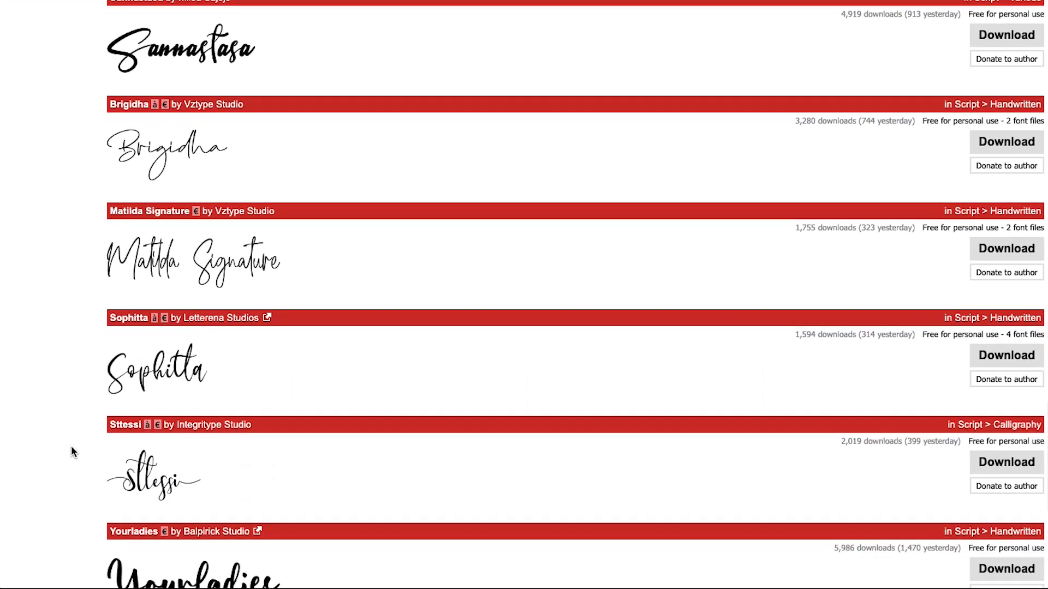
{"action": "scroll", "coordinate": [71, 451], "scroll_direction": "down", "scroll_amount": 4}
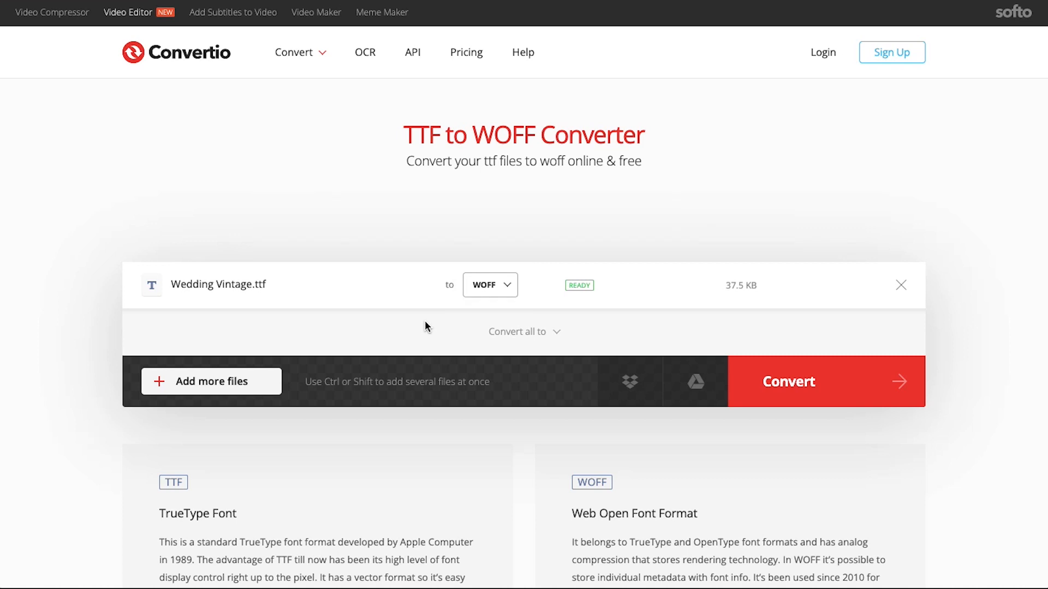
Convert Wedding Vintage.ttf to WOFF and download Wedding-Vintage.woff (24.1 KB)
{"action": "left_click", "coordinate": [798, 375]}
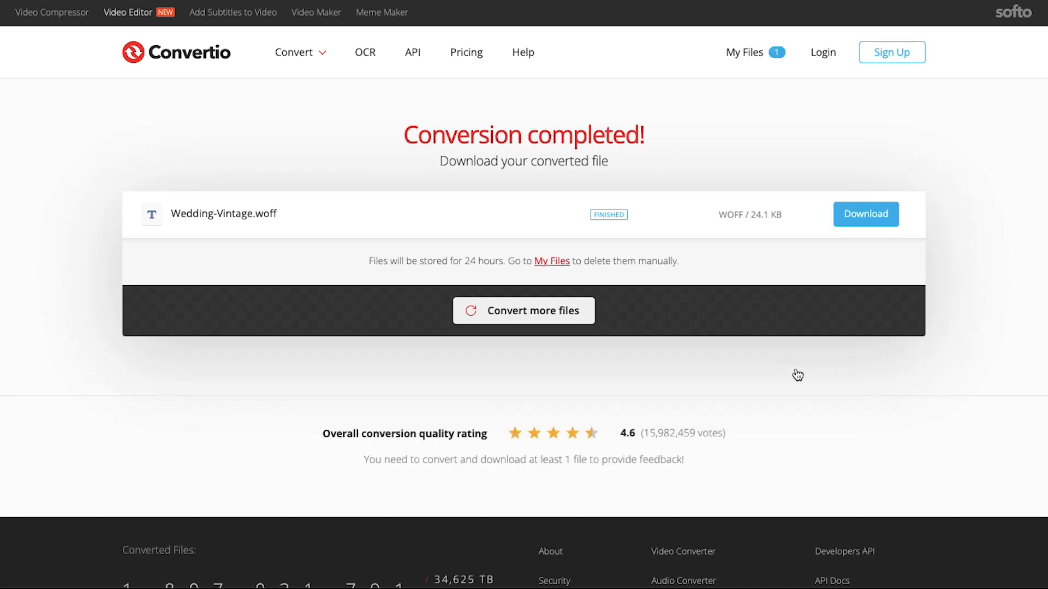
{"action": "left_click", "coordinate": [853, 219]}
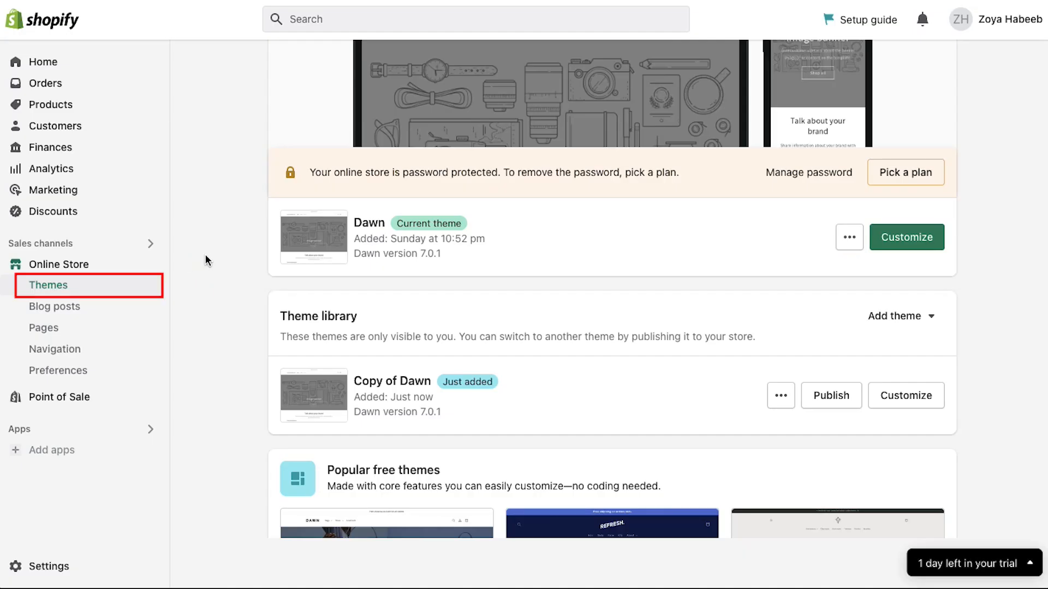
Open the code editor for the Dawn theme from its actions menu
{"action": "left_click", "coordinate": [851, 240]}
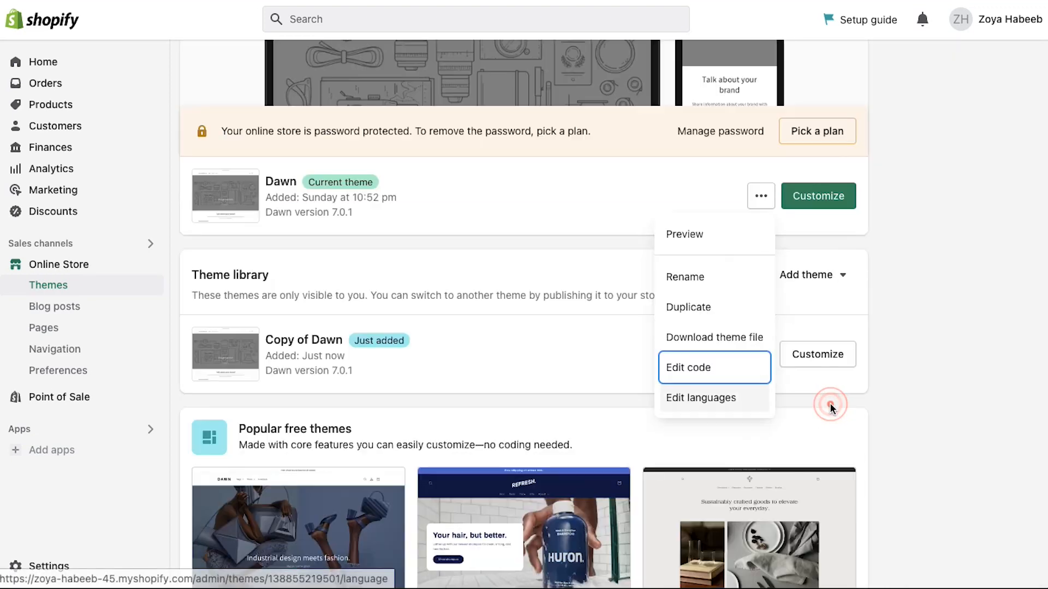
{"action": "left_click", "coordinate": [832, 409]}
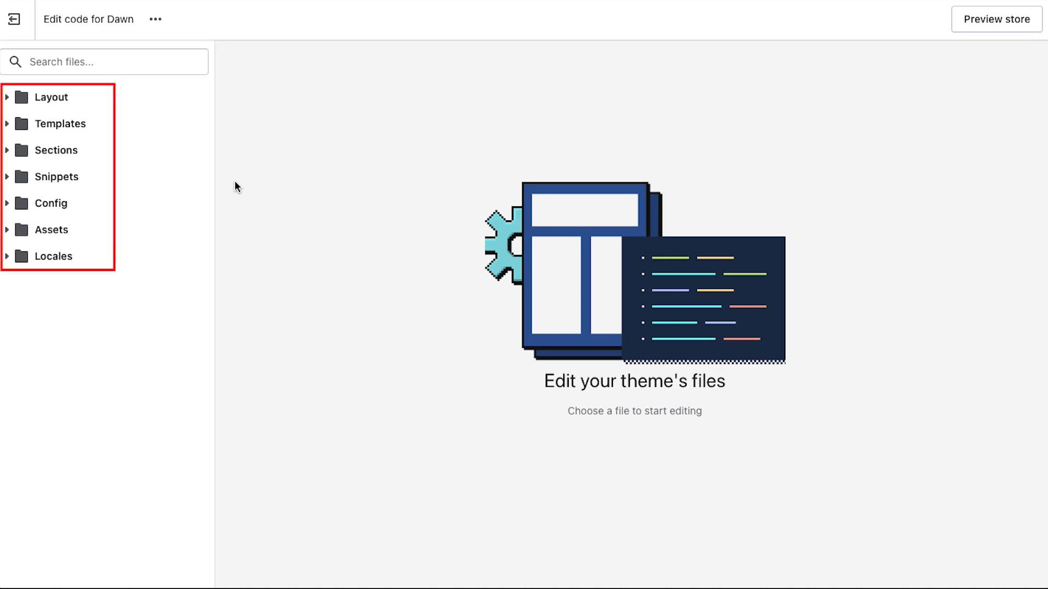
Upload Wedding-Vintage.woff as a new asset in the Dawn theme's Assets folder
{"action": "left_click", "coordinate": [100, 231]}
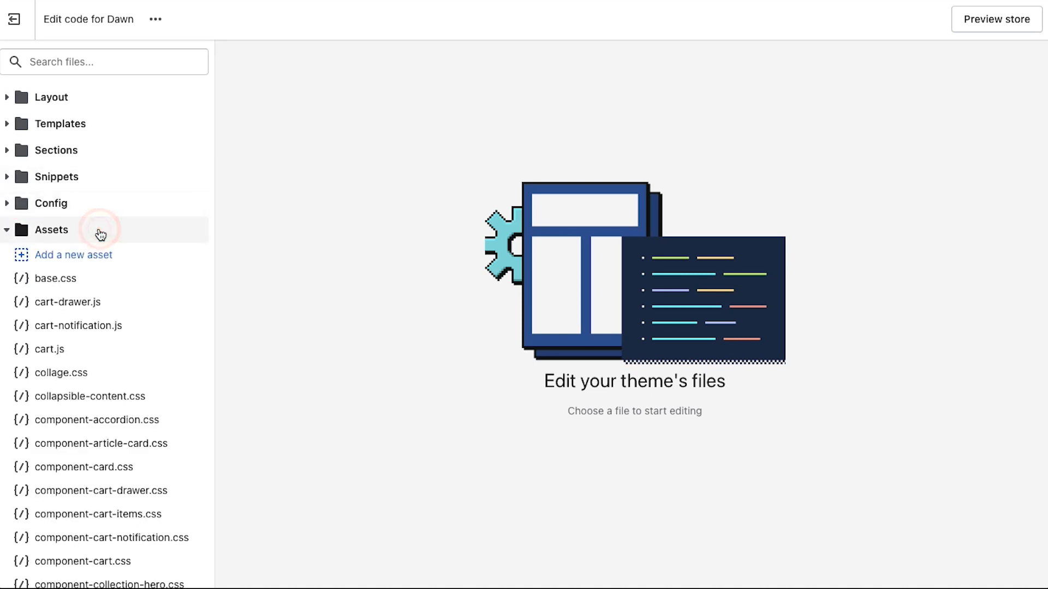
{"action": "left_click", "coordinate": [124, 255]}
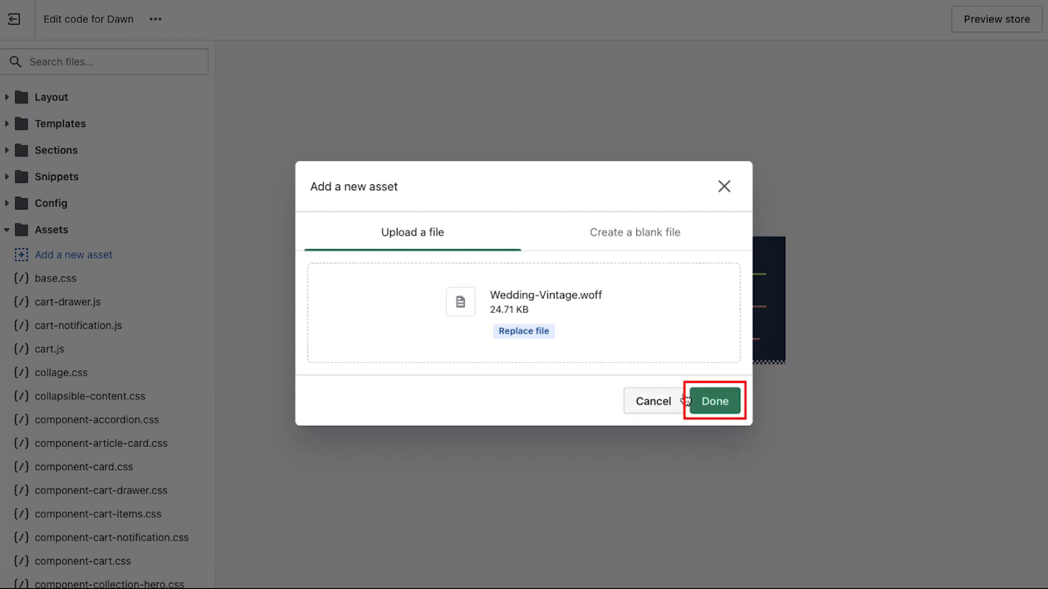
{"action": "left_click", "coordinate": [705, 401]}
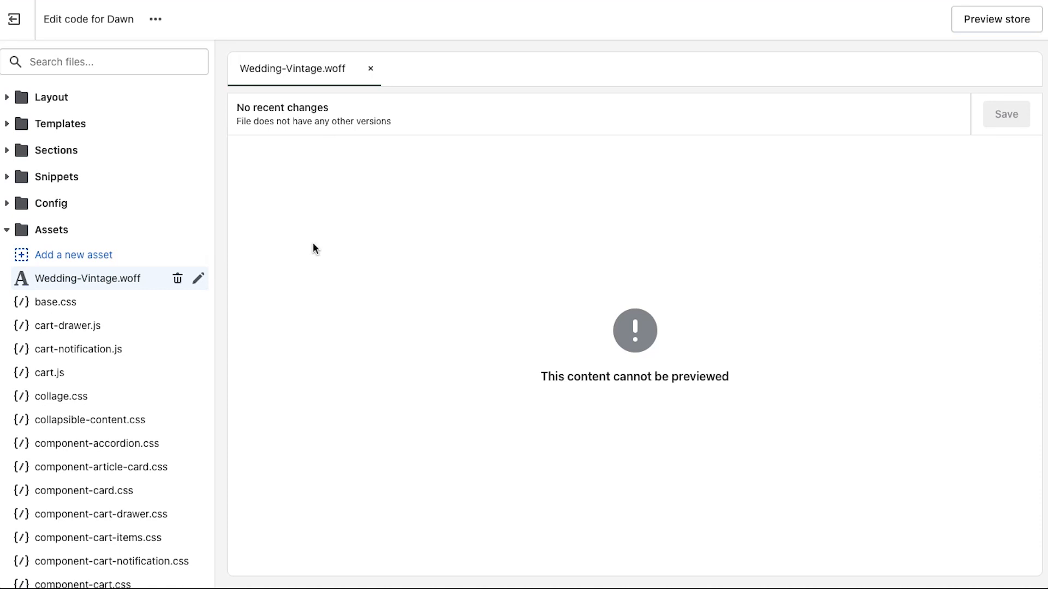
Search the theme files for 'theme' and open theme.liquid
{"action": "left_click", "coordinate": [133, 60]}
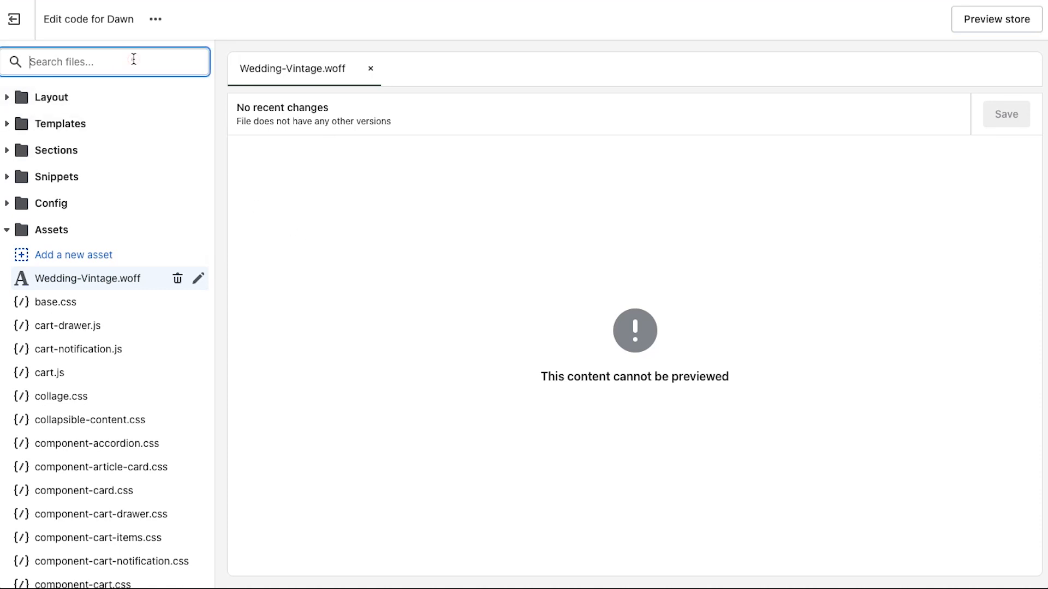
{"action": "type", "text": "theme"}
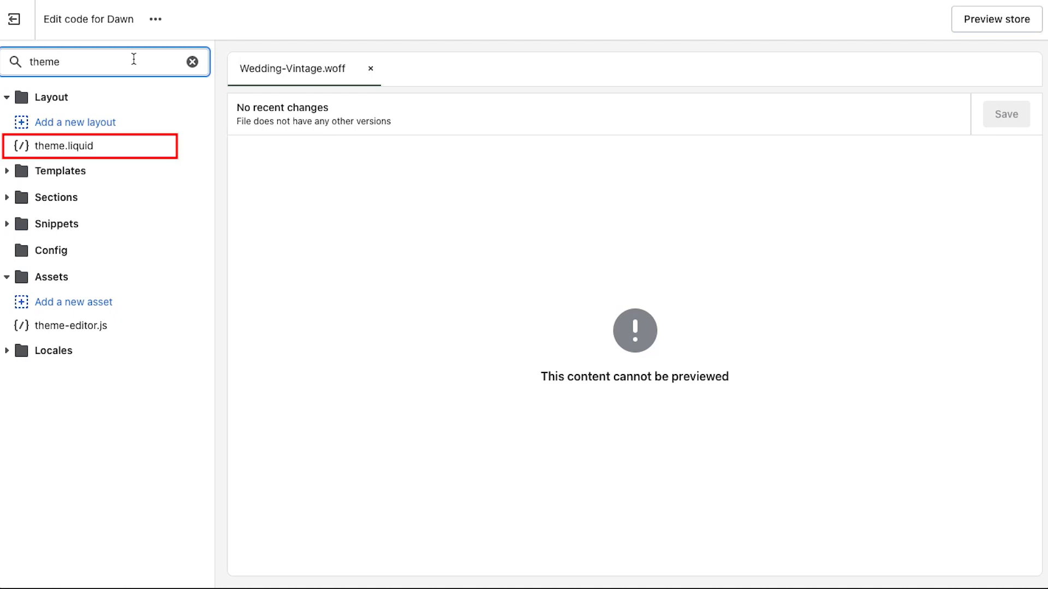
{"action": "left_click", "coordinate": [89, 148]}
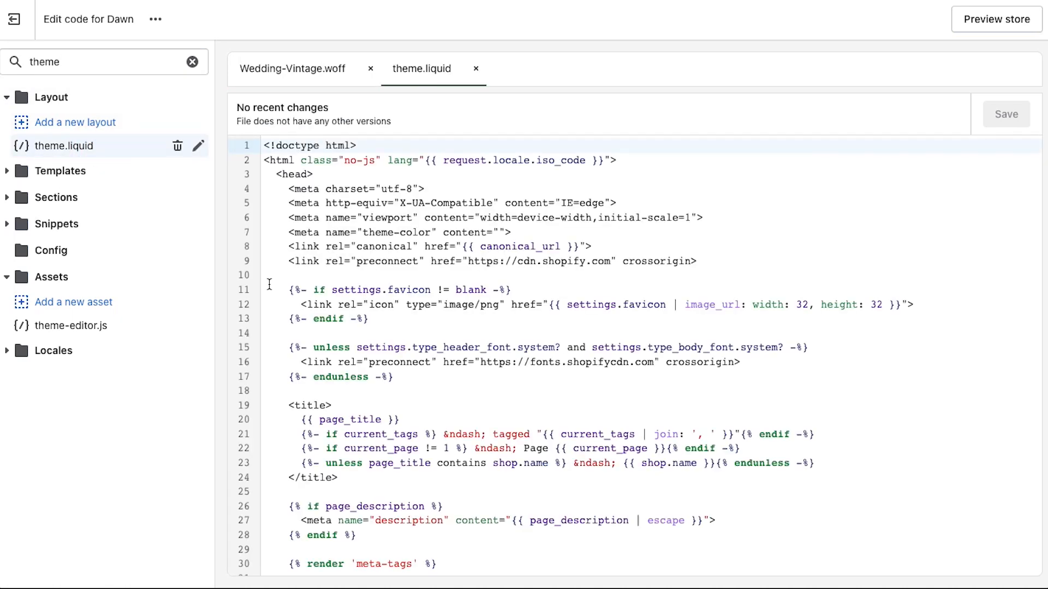
{"action": "scroll", "coordinate": [269, 284], "scroll_direction": "down", "scroll_amount": 20}
{"action": "scroll", "coordinate": [269, 285], "scroll_direction": "down", "scroll_amount": 20}
{"action": "left_click", "coordinate": [271, 564]}
{"action": "key", "text": "Return"}
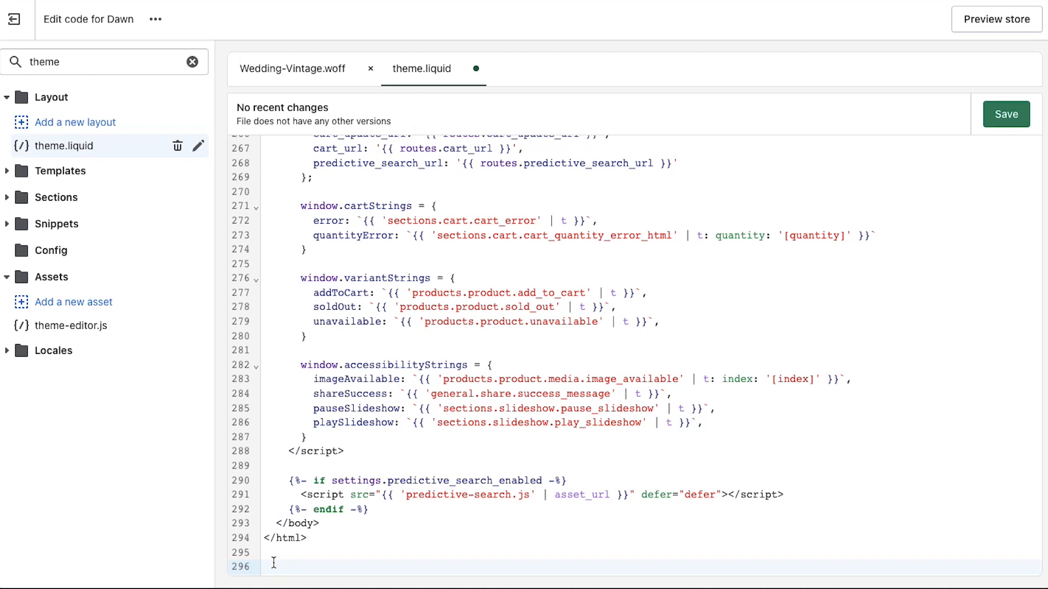
{"action": "type", "text": "@font-face { font-family: \"NAME OF FONT\"; src: url(\"NAME-OF-FONT-FILE.woff2\") format(\"woff2\"), url(\"NAME-OF-FONT-FILE.woff\") format(\"woff\"); }"}
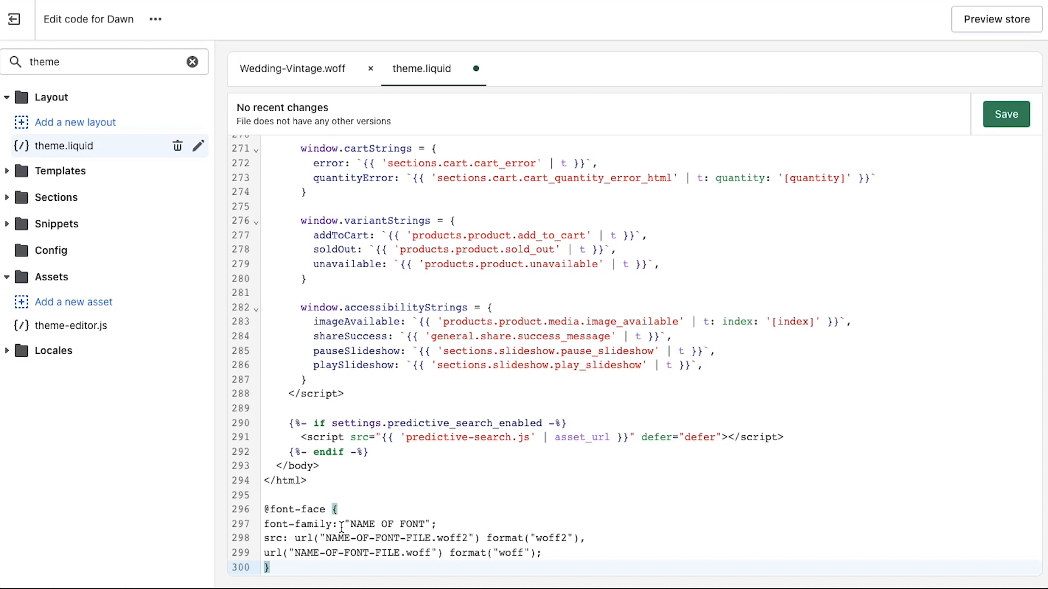
Replace NAME OF FONT and both NAME-OF-FONT-FILE placeholders with Wedding-Vintage
{"action": "left_click_drag", "start_coordinate": [350, 525], "coordinate": [424, 525]}
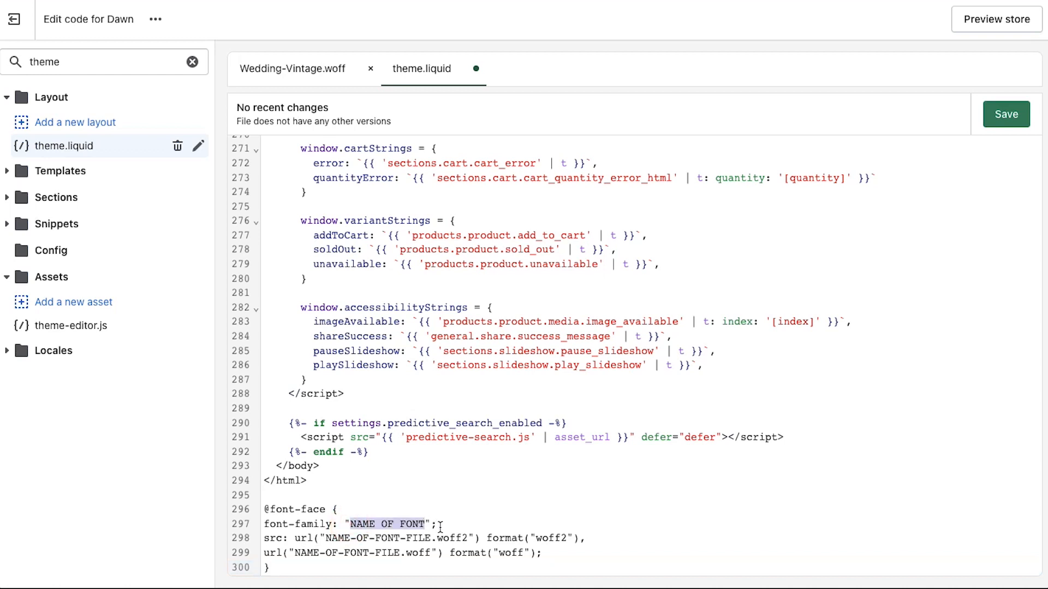
{"action": "type", "text": "Wedding-Vintage"}
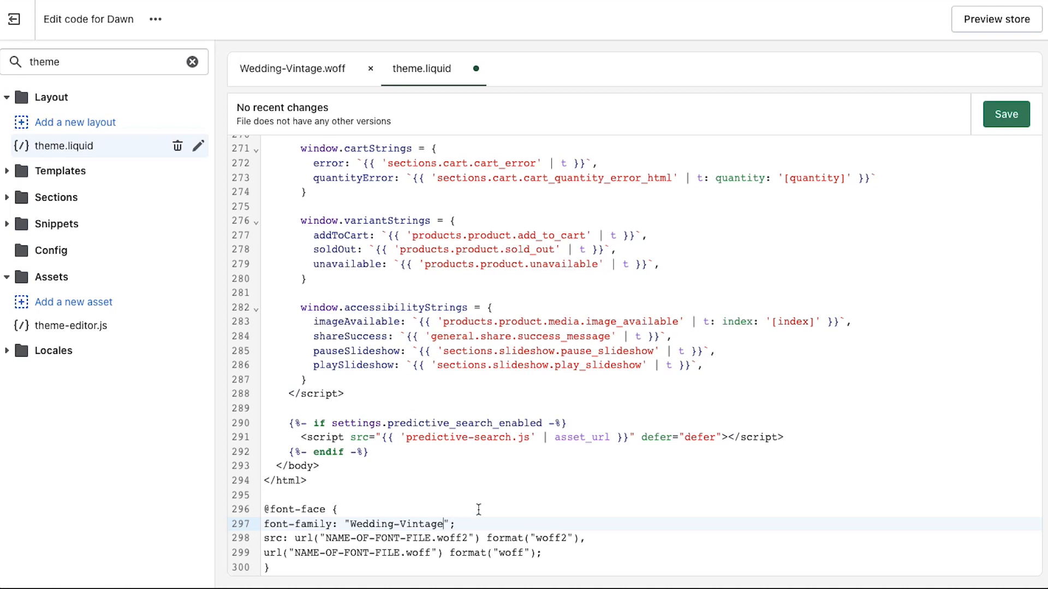
{"action": "left_click_drag", "start_coordinate": [326, 538], "coordinate": [430, 538]}
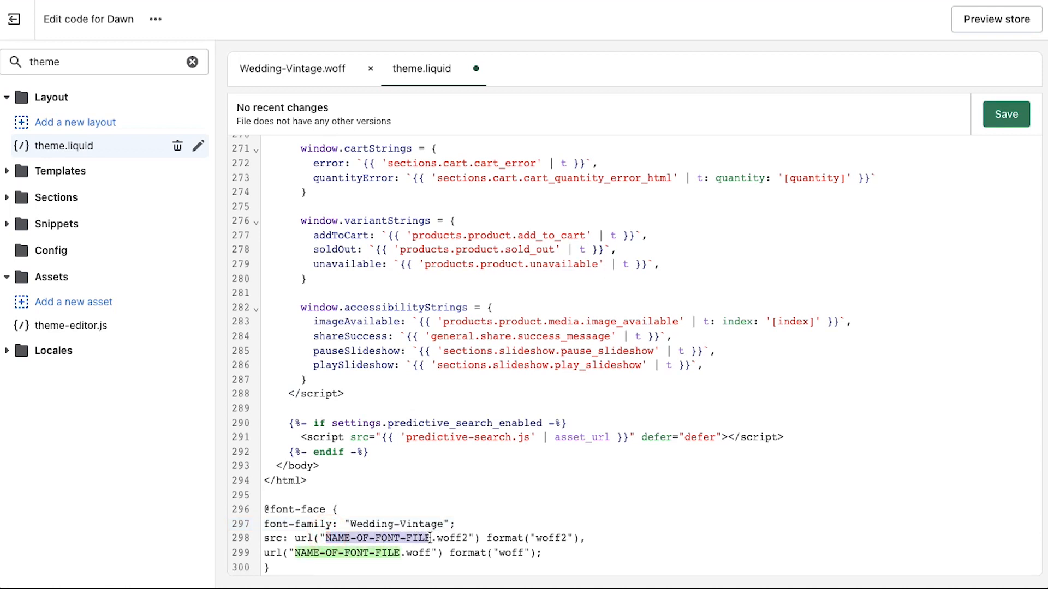
{"action": "type", "text": "Wedding-Vintage"}
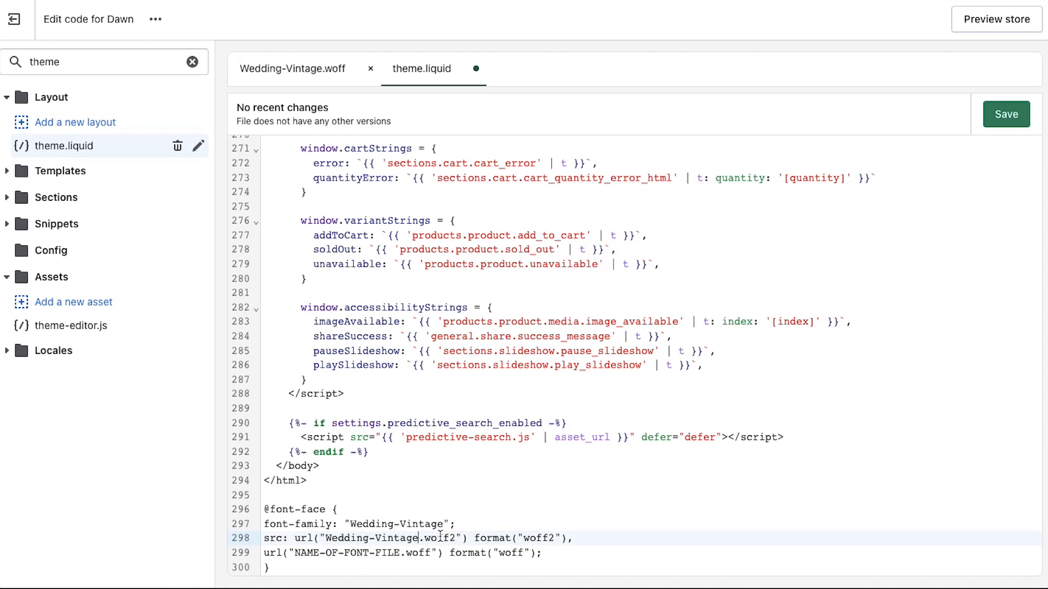
{"action": "left_click_drag", "start_coordinate": [295, 551], "coordinate": [401, 552]}
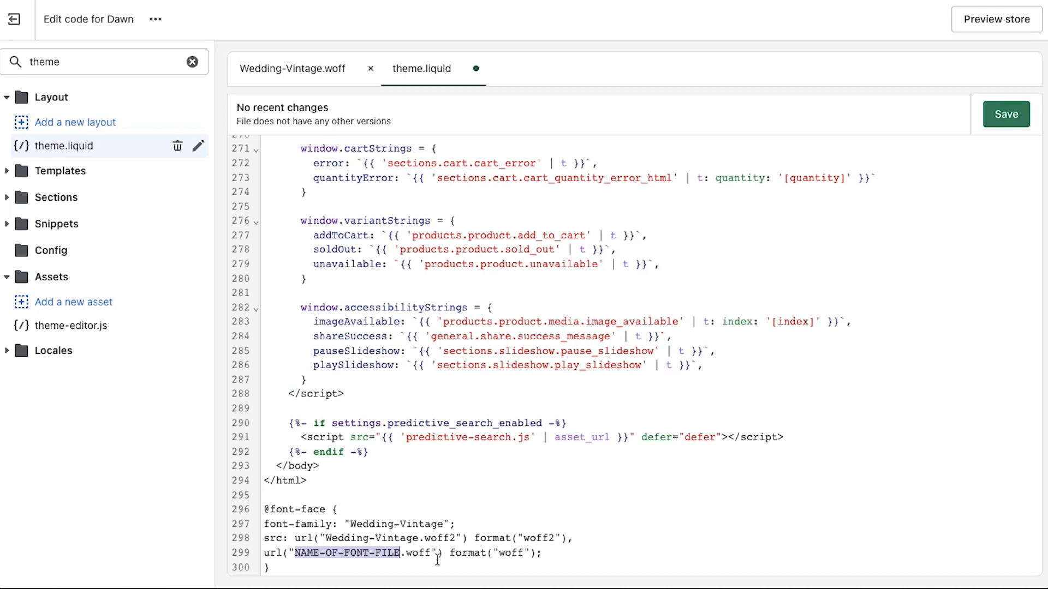
{"action": "type", "text": "Wedding-Vintage"}
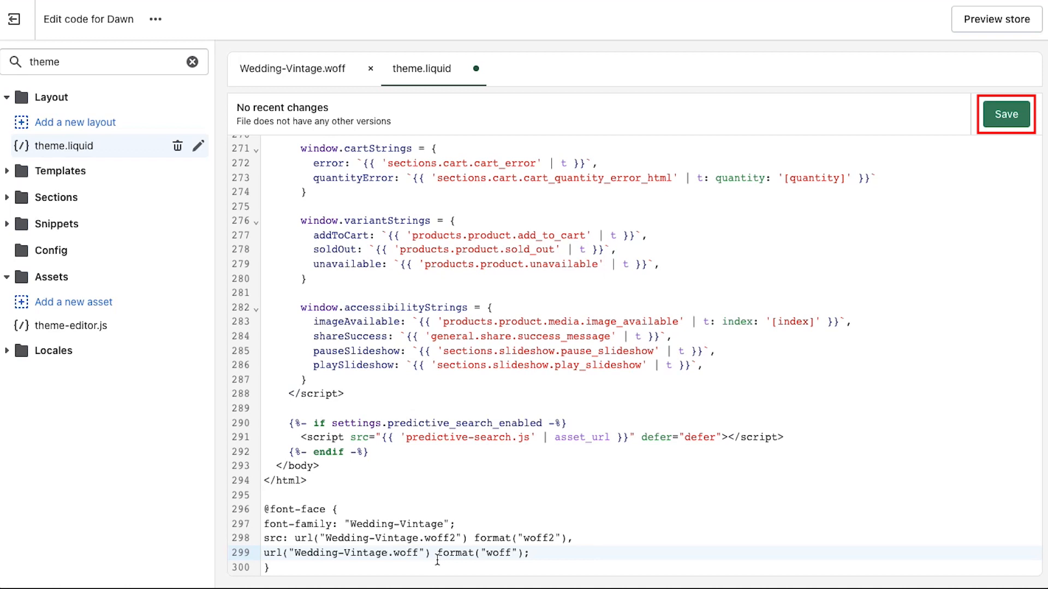
{"action": "left_click", "coordinate": [1007, 123]}
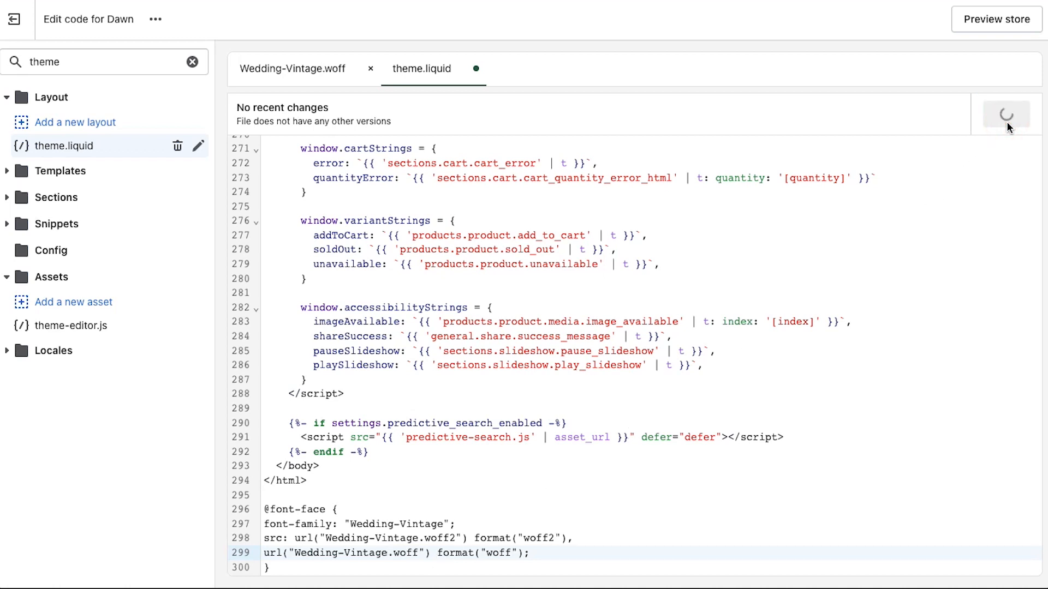